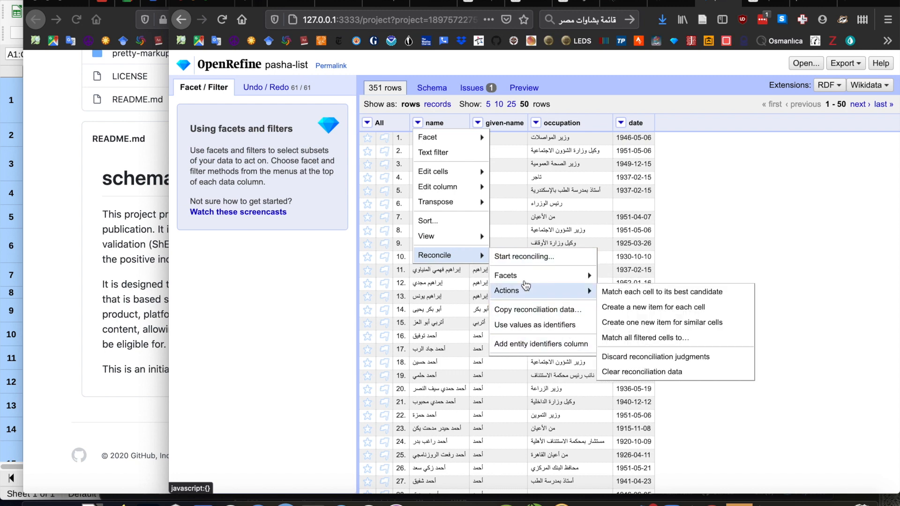
Step: Reconcile the name column against Wikidata (en), matching cells to the human (Q5) entity type
click(514, 259)
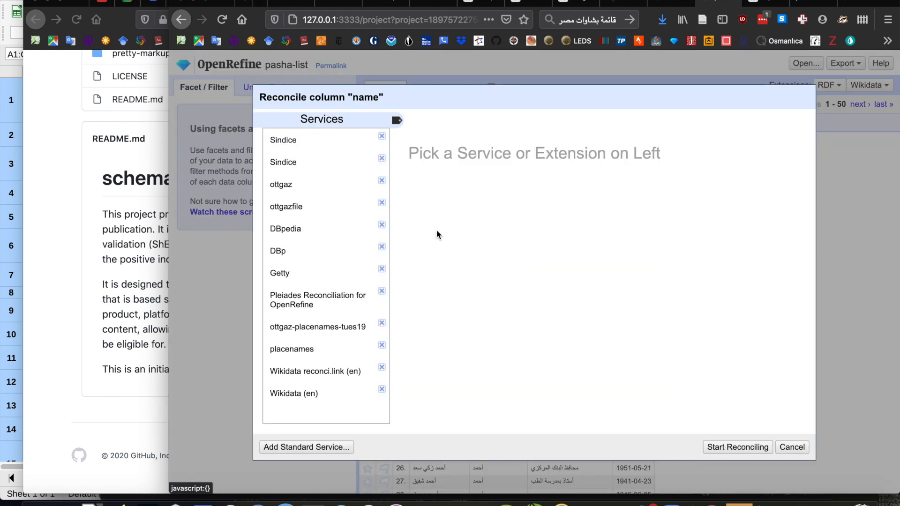
click(333, 393)
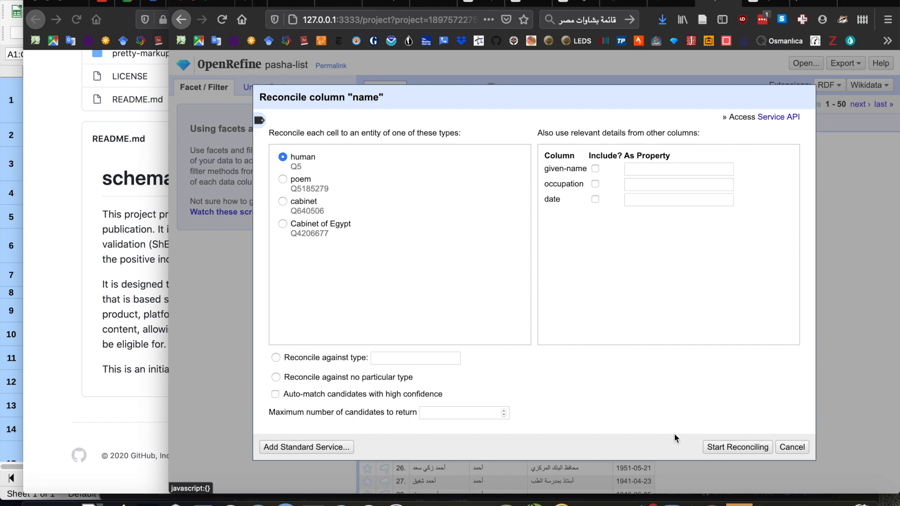
click(740, 450)
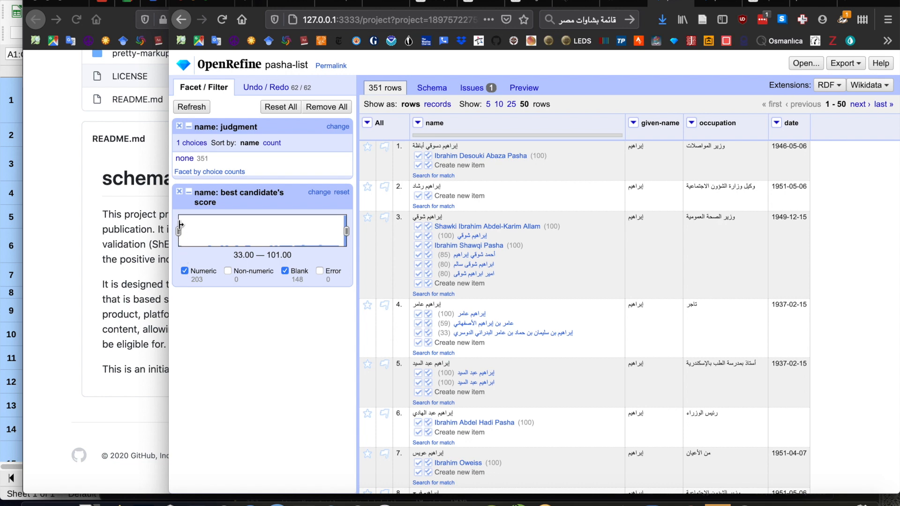
Step: Filter the best candidate's score facet to numeric scores from 99 to 101, excluding blank scores
mouse_move(178, 231)
mouse_down()
mouse_move(283, 229)
mouse_move(172, 229)
mouse_up()
click(285, 271)
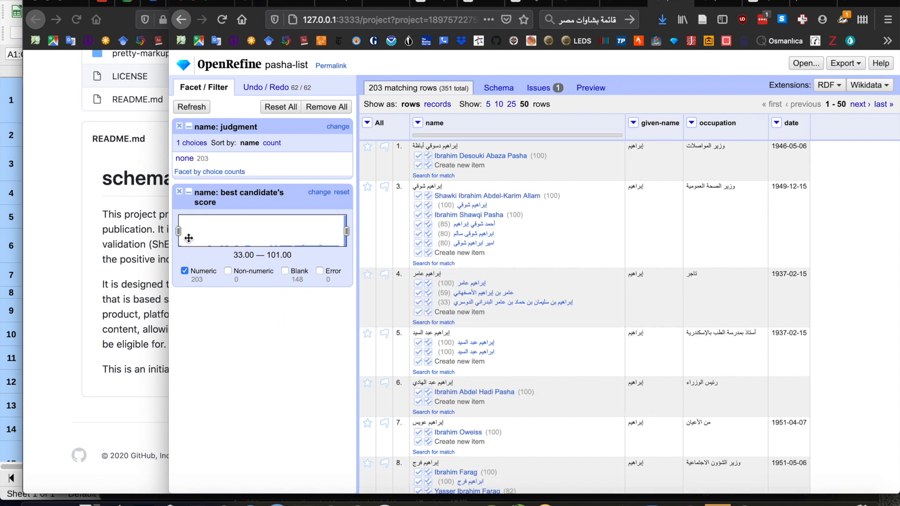
drag(179, 230, 343, 230)
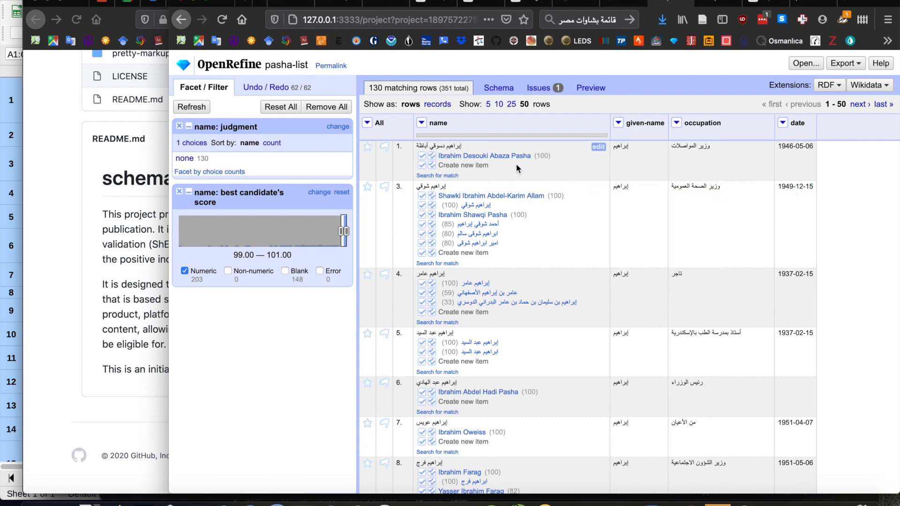
Step: Match row 1 to Ibrahim Desouki Abaza Pasha and row 3 to Ibrahim Shawqi Pasha, applying each to all identical cells
mouse_move(498, 160)
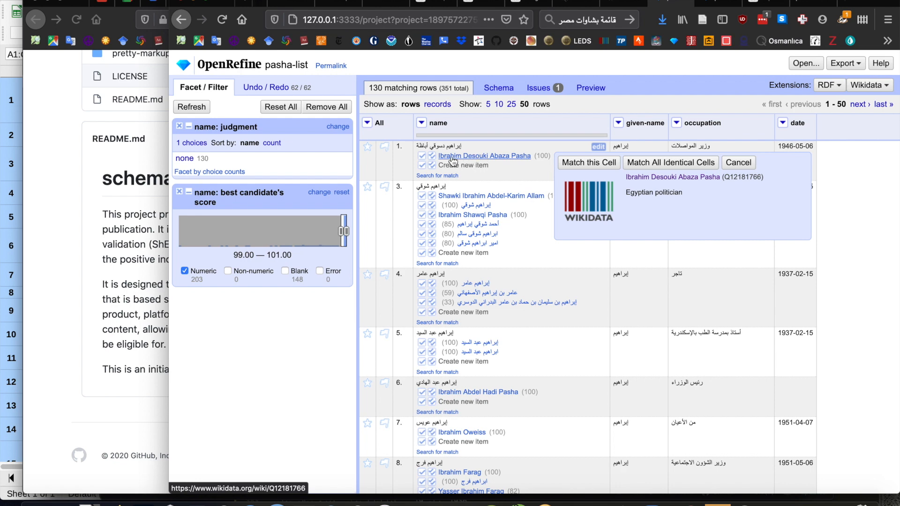
click(432, 158)
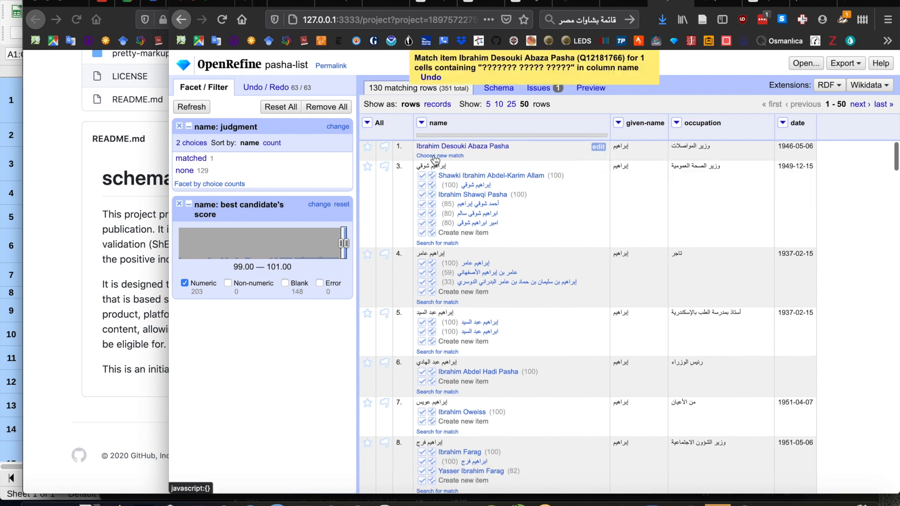
mouse_move(488, 177)
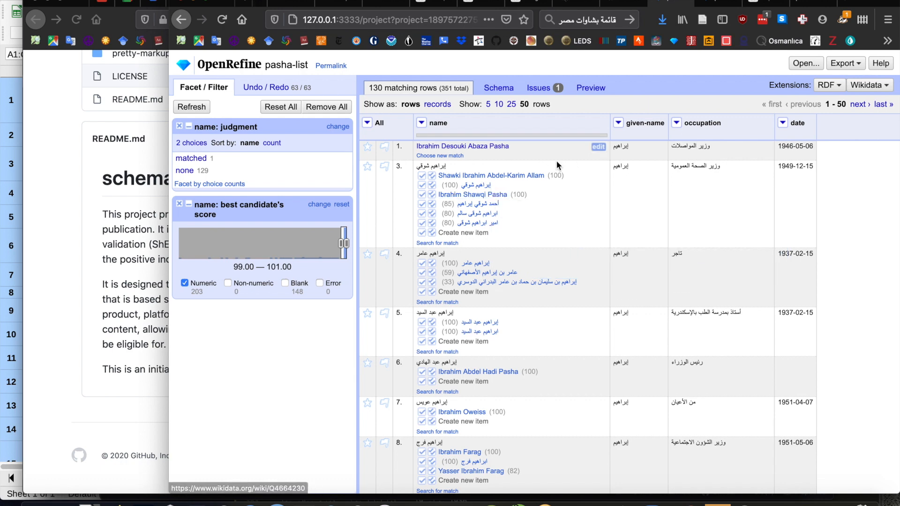
mouse_move(434, 197)
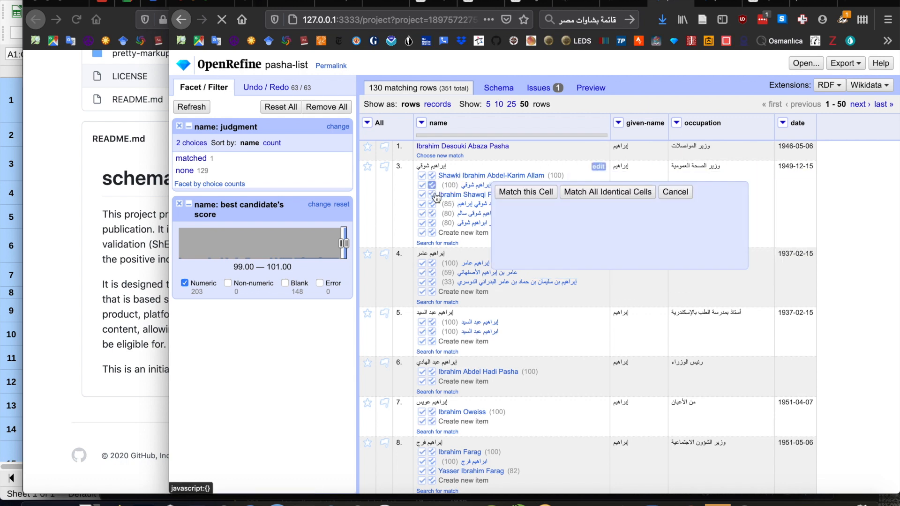
click(432, 196)
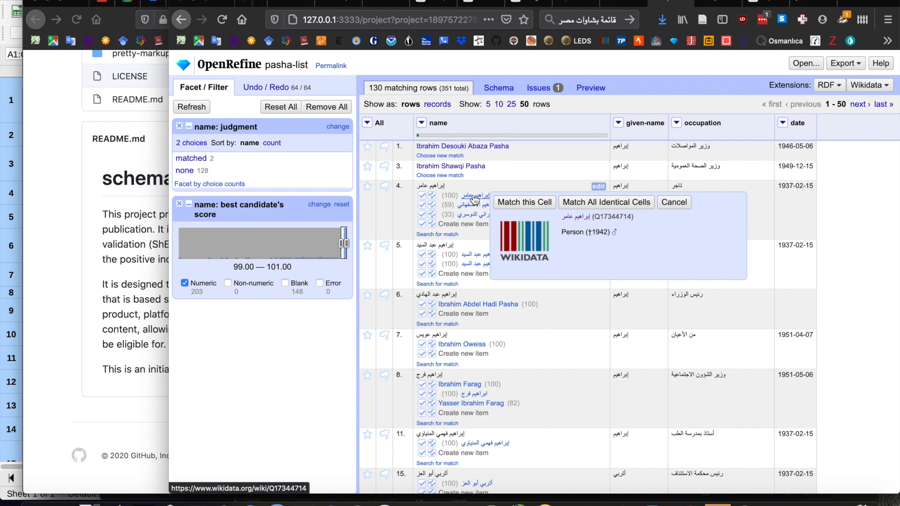
Step: Examine row 4's top-scoring candidate on Wikidata and in its linked Arabic Wikipedia article, checking the name and title
click(473, 197)
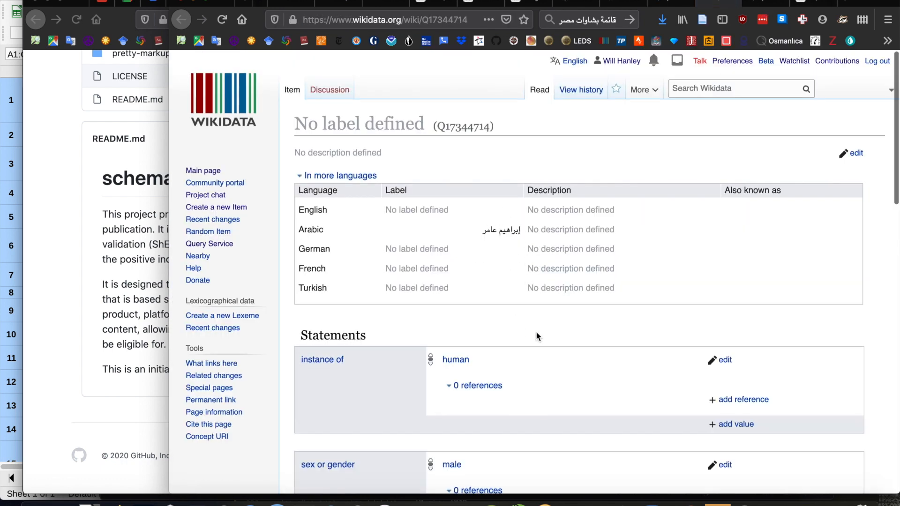
scroll(537, 336, down, 5)
scroll(537, 334, down, 2)
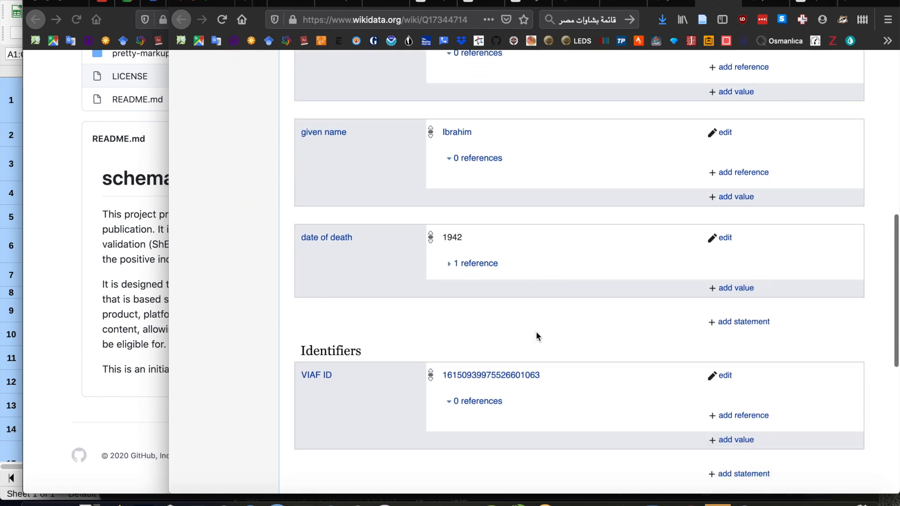
scroll(409, 335, down, 5)
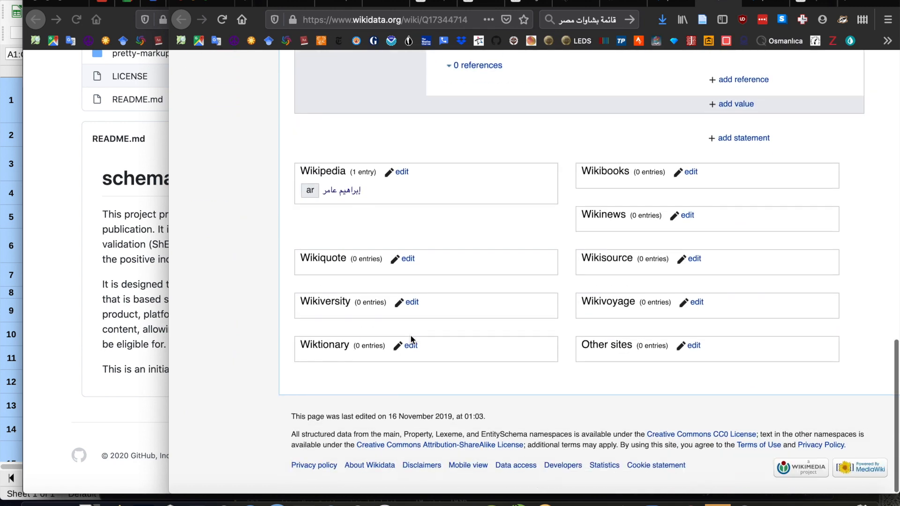
click(341, 191)
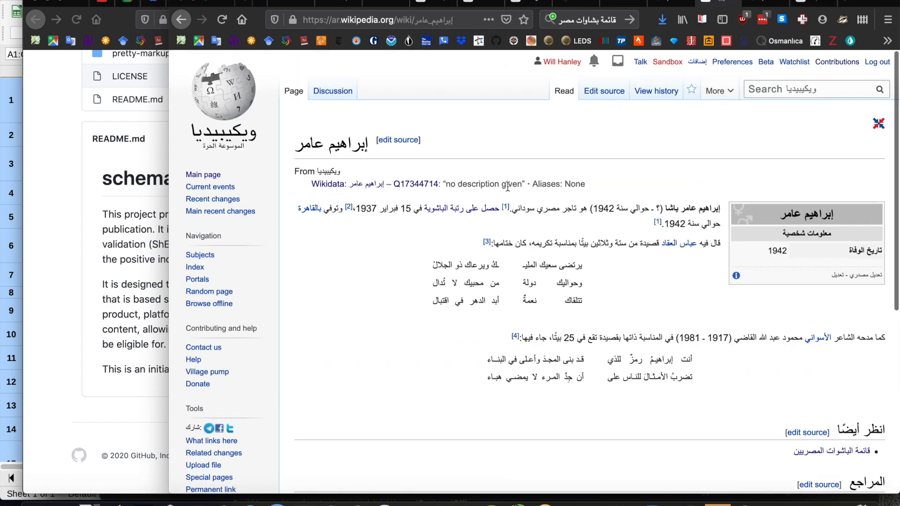
drag(721, 212, 646, 209)
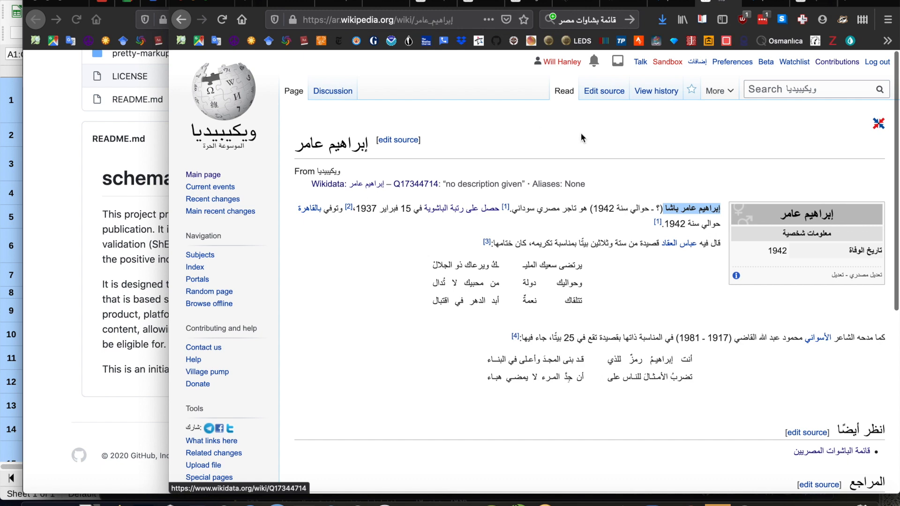
Step: Return to the pasha-list project and match row 4 and identical cells to the candidate scoring 100 (Q17344714)
click(683, 3)
mouse_move(539, 197)
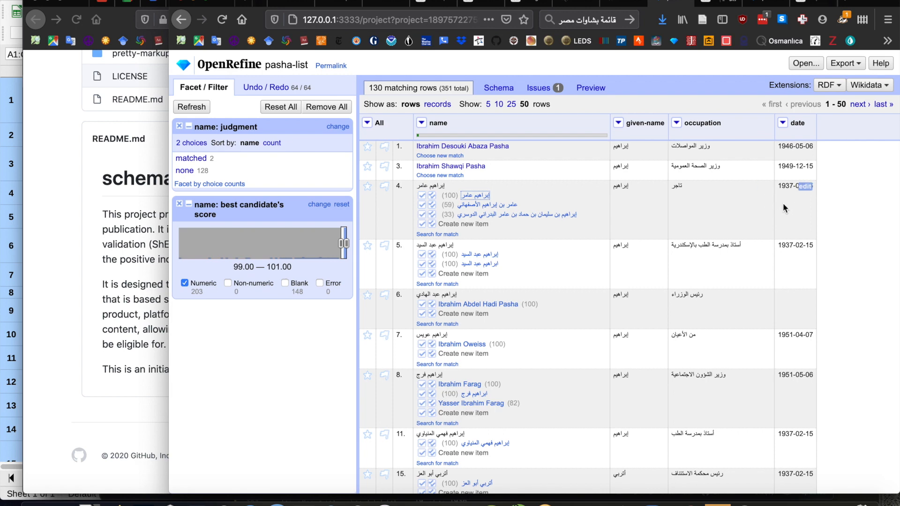
click(432, 196)
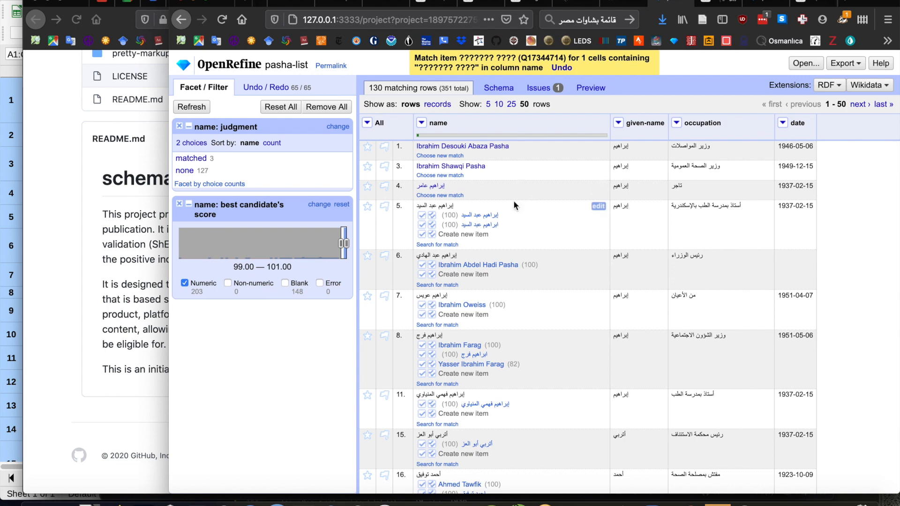
Step: Open the Wikidata pages of both candidates for row 5, Q20392599 and Q43380762
mouse_move(487, 230)
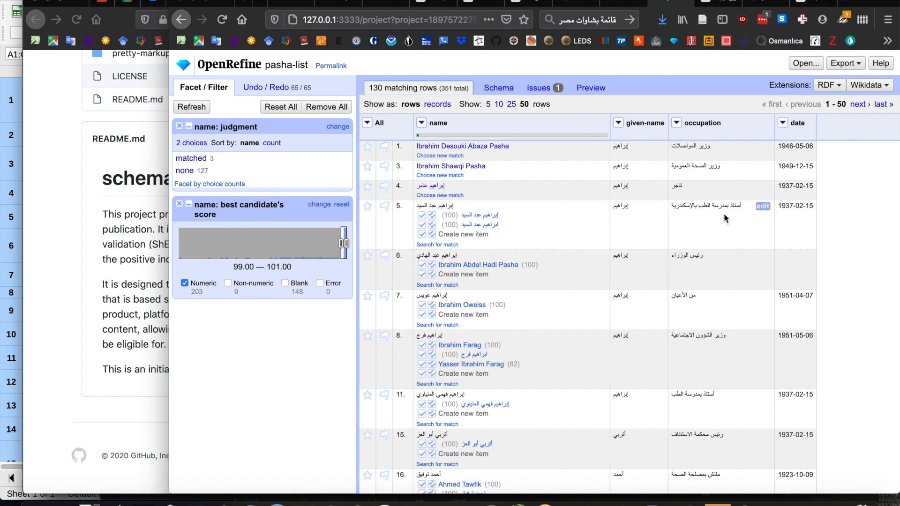
mouse_move(476, 217)
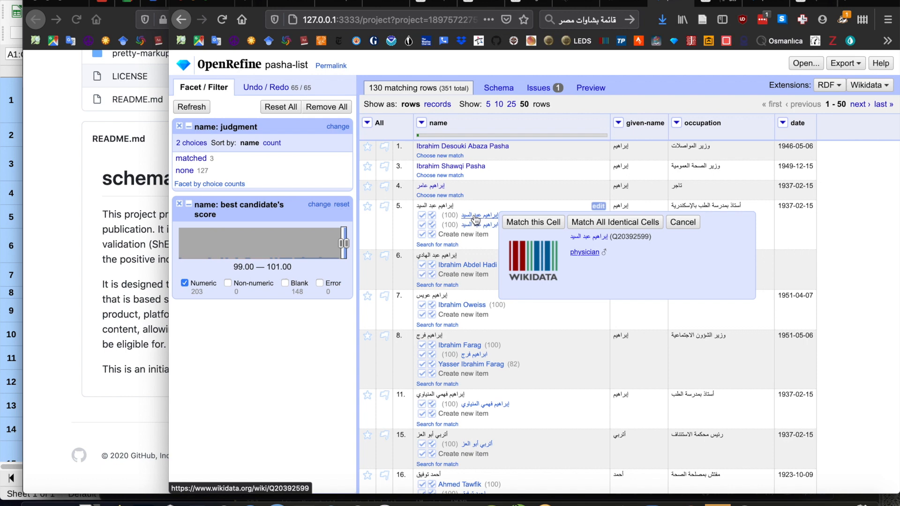
click(473, 214)
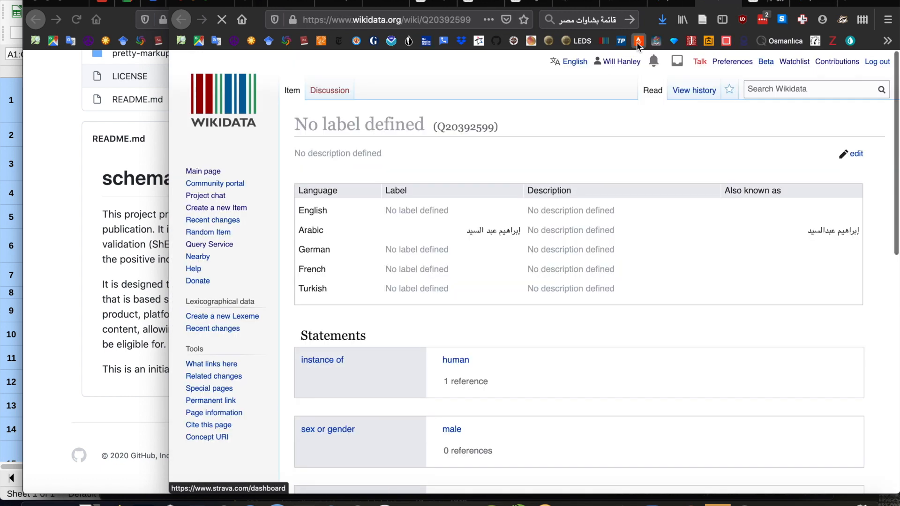
click(673, 2)
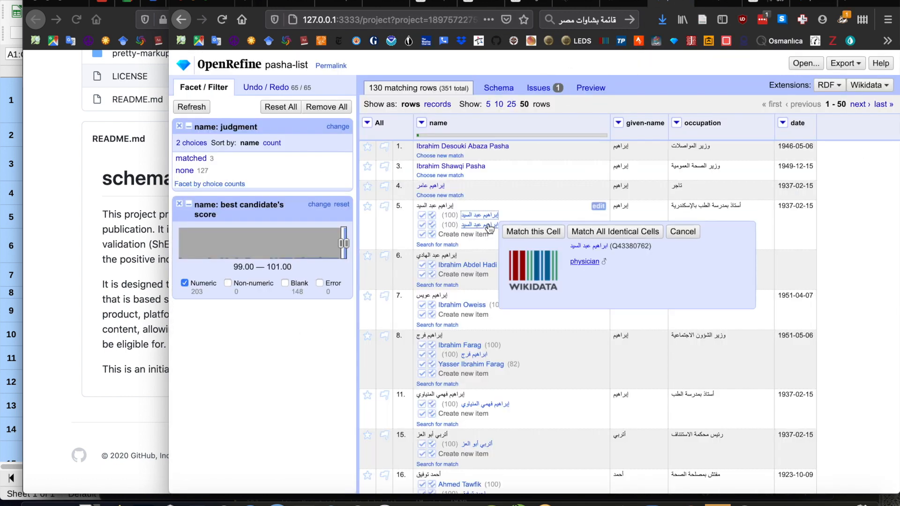
click(488, 226)
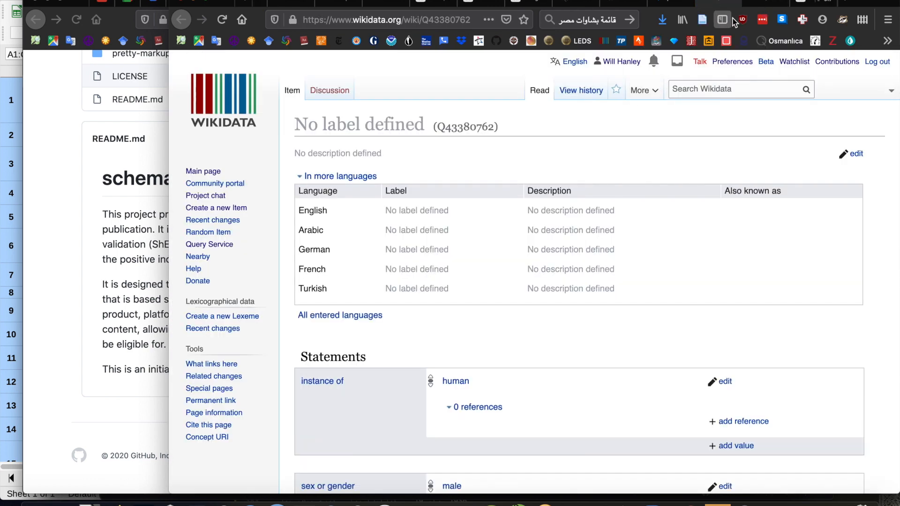
Step: Review the labels, statements and Wikipedia link of Wikidata item Q20392599
click(767, 5)
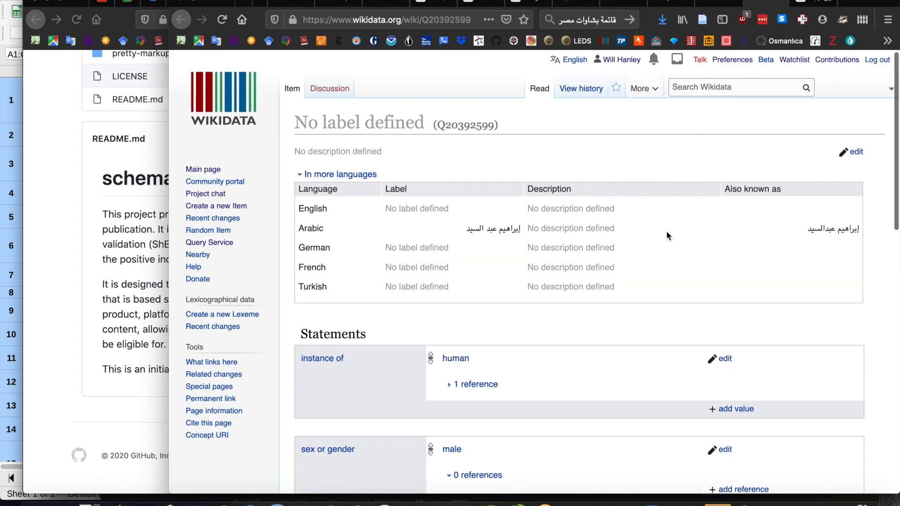
scroll(667, 233, down, 7)
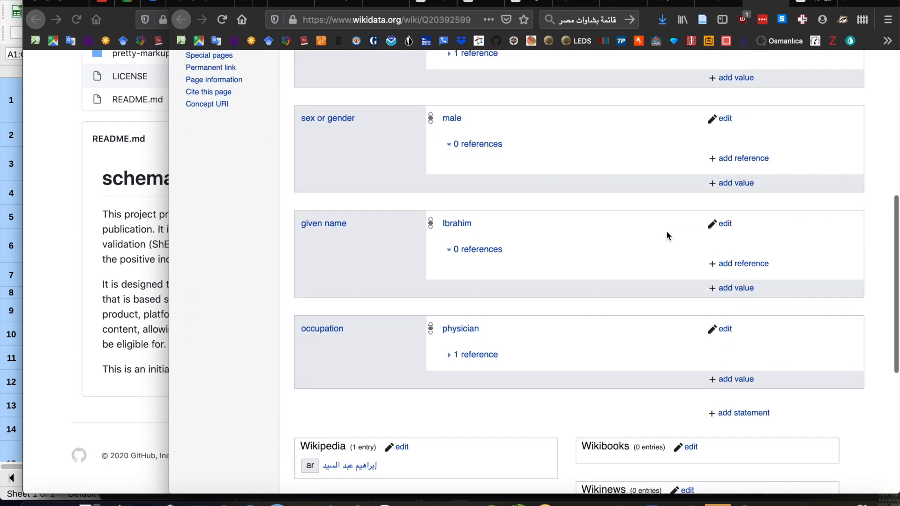
scroll(666, 230, up, 1)
scroll(570, 206, down, 3)
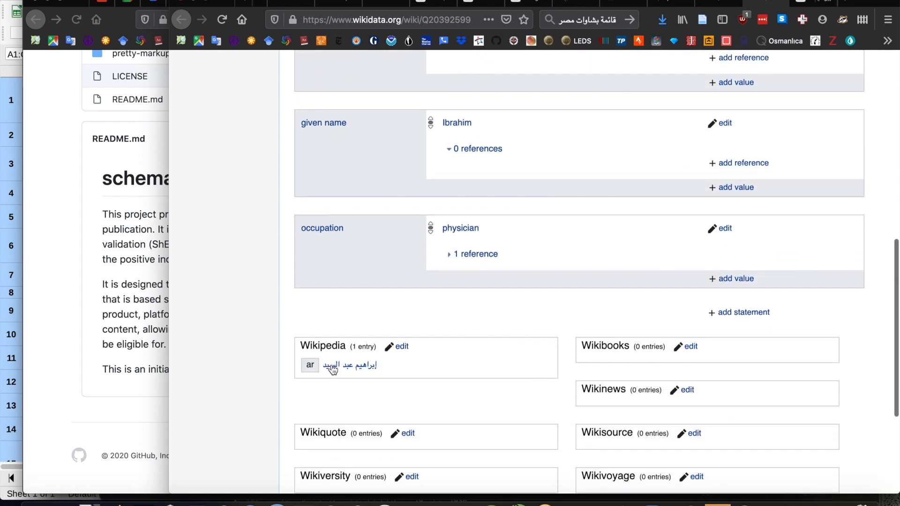
scroll(549, 280, up, 8)
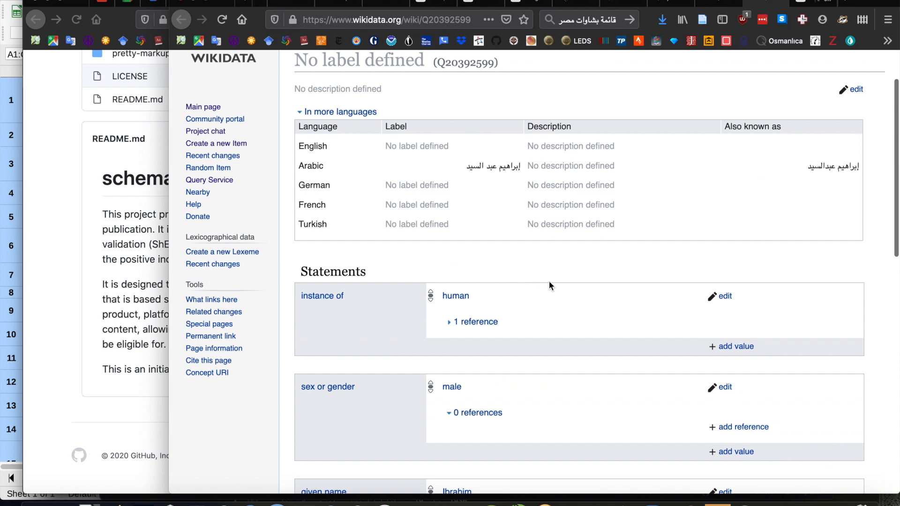
scroll(549, 281, up, 1)
scroll(549, 286, up, 2)
Step: Review the labels, statements and Wikipedia link of Wikidata item Q43380762 for comparison with the other candidate
click(725, 2)
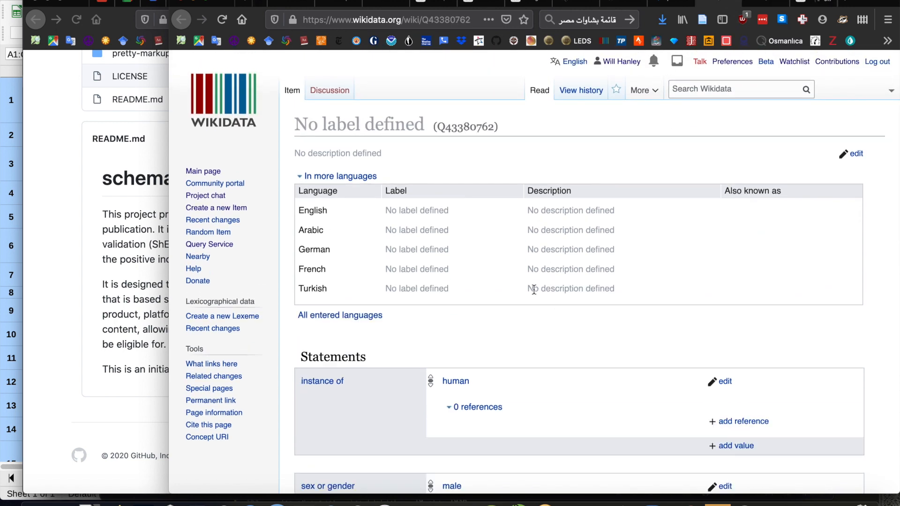
scroll(533, 289, down, 9)
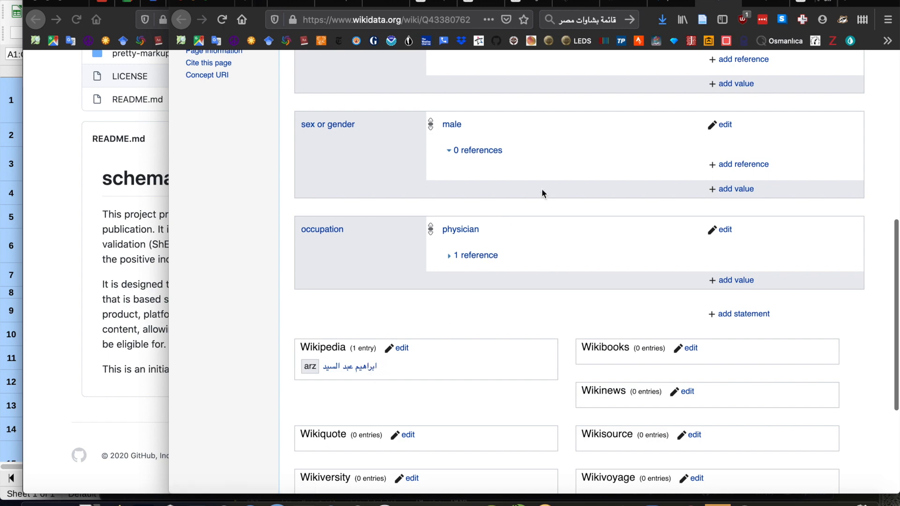
scroll(541, 189, up, 9)
scroll(505, 352, down, 9)
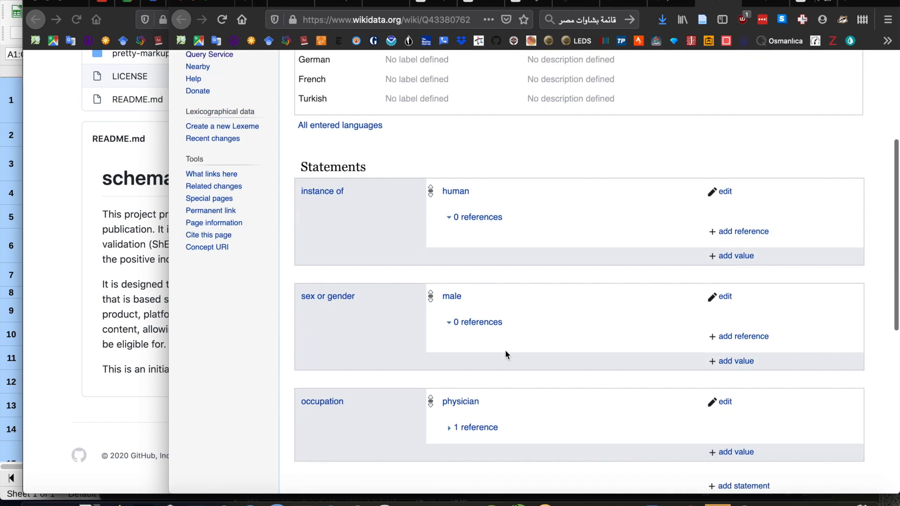
scroll(505, 350, down, 1)
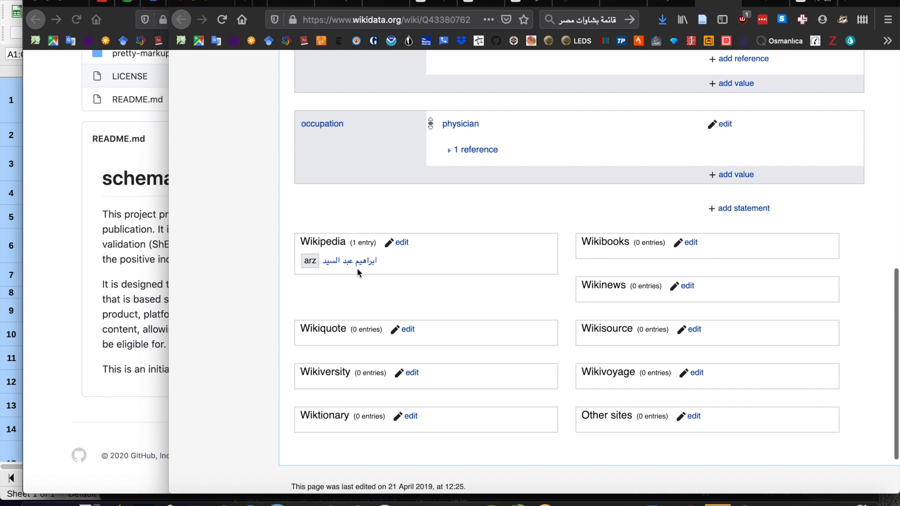
scroll(506, 264, up, 10)
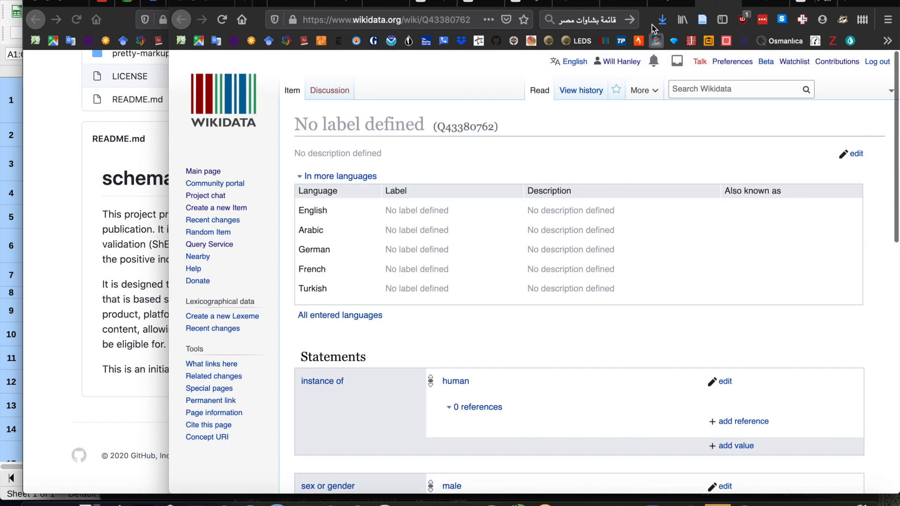
Step: Copy the item identifier Q43380762 from its Wikidata page heading
click(767, 4)
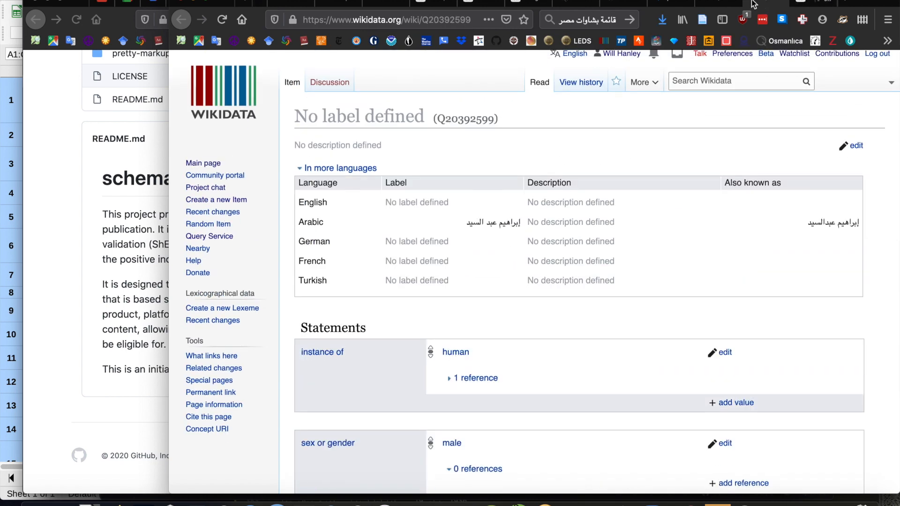
click(726, 4)
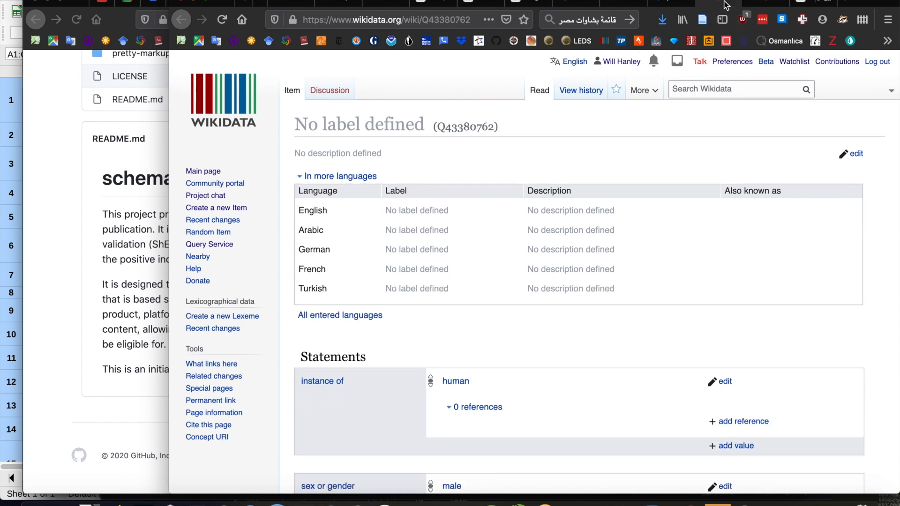
double_click(460, 127)
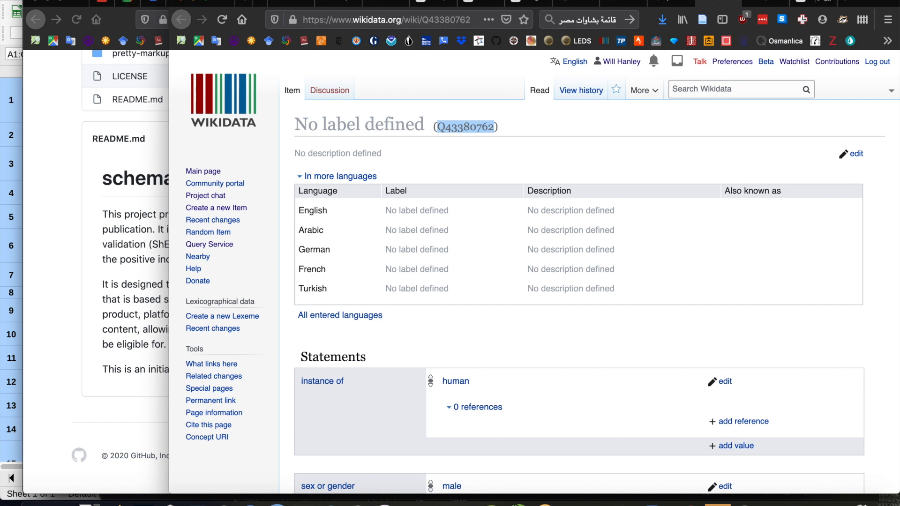
click(101, 0)
click(138, 38)
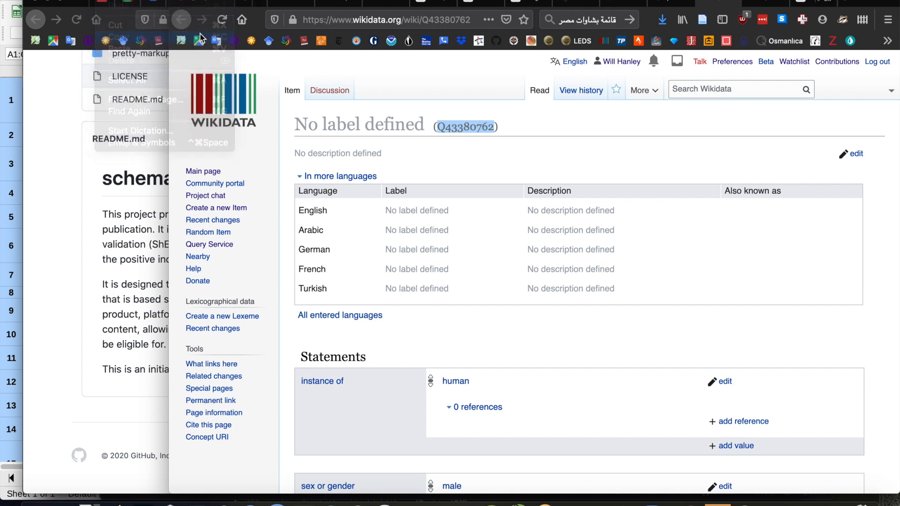
Step: Merge Wikidata item Q20392599 with duplicate Q43380762, keeping the option to merge into the older entity
click(766, 3)
mouse_move(654, 92)
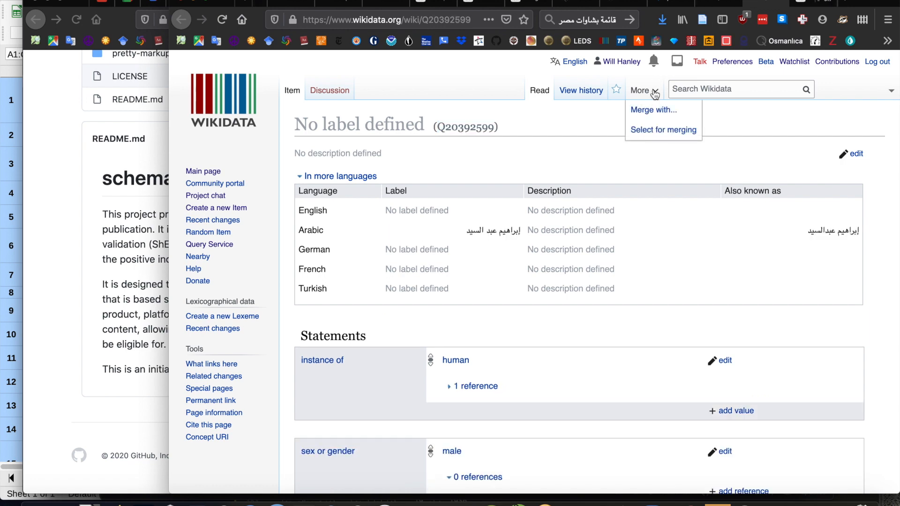
click(650, 112)
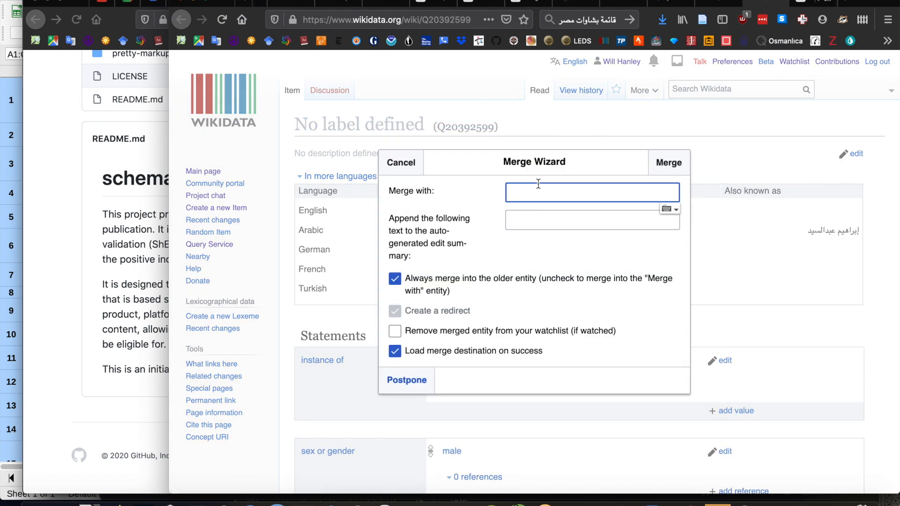
key(super+v)
click(668, 163)
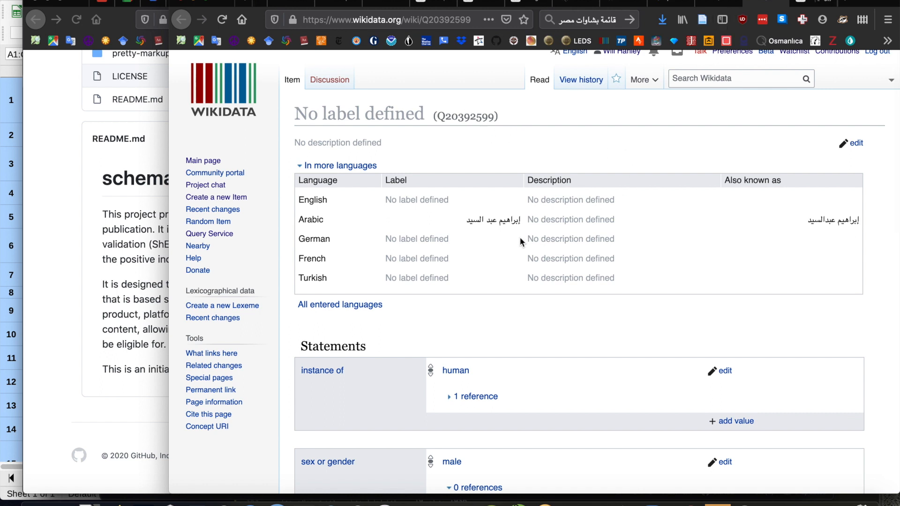
Step: Copy the identifier of the merged Wikidata item Q20392599 and switch back to the pasha-list project in OpenRefine
double_click(469, 117)
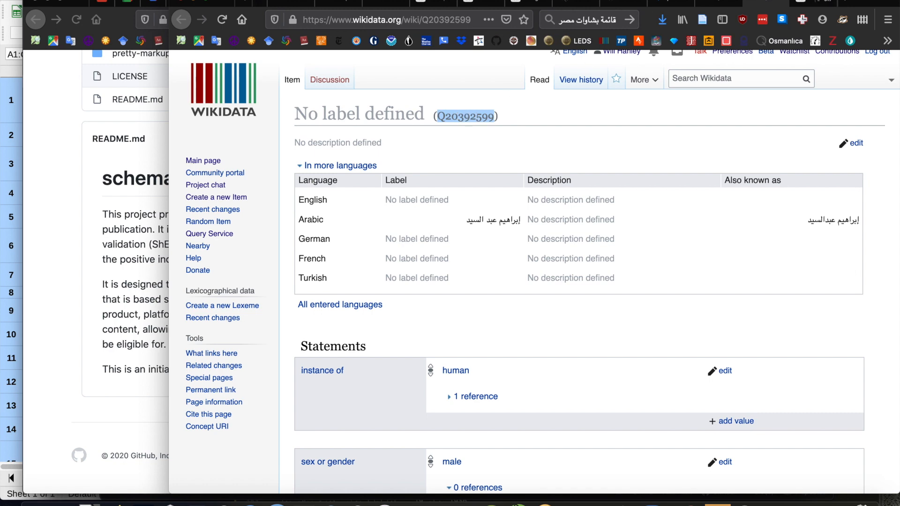
click(722, 3)
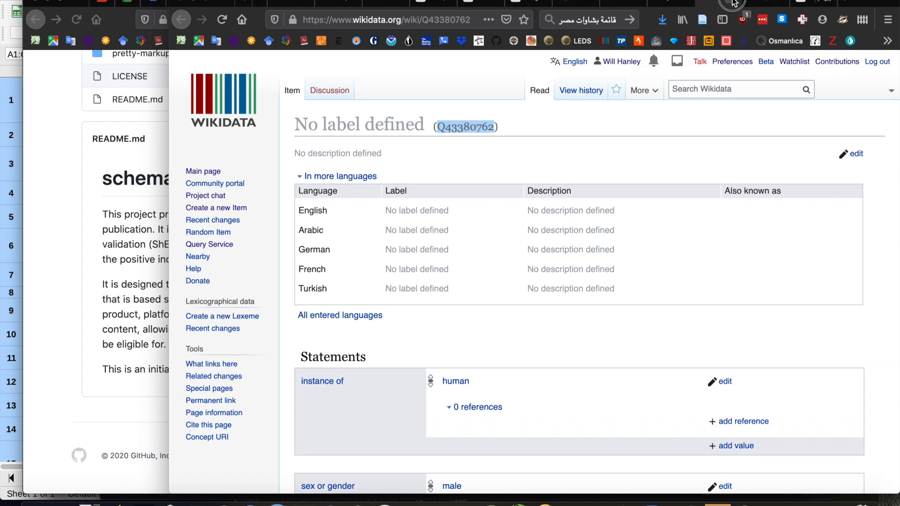
click(730, 3)
click(676, 3)
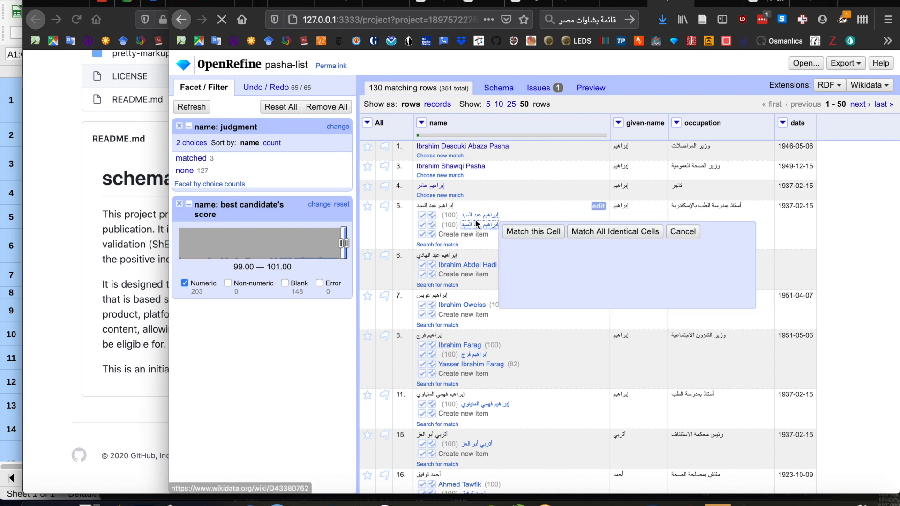
Step: Search for a match for the name in row 5 using the copied identifier and match it to Q20392599
click(444, 245)
key(ctrl+a)
key(ctrl+v)
click(598, 290)
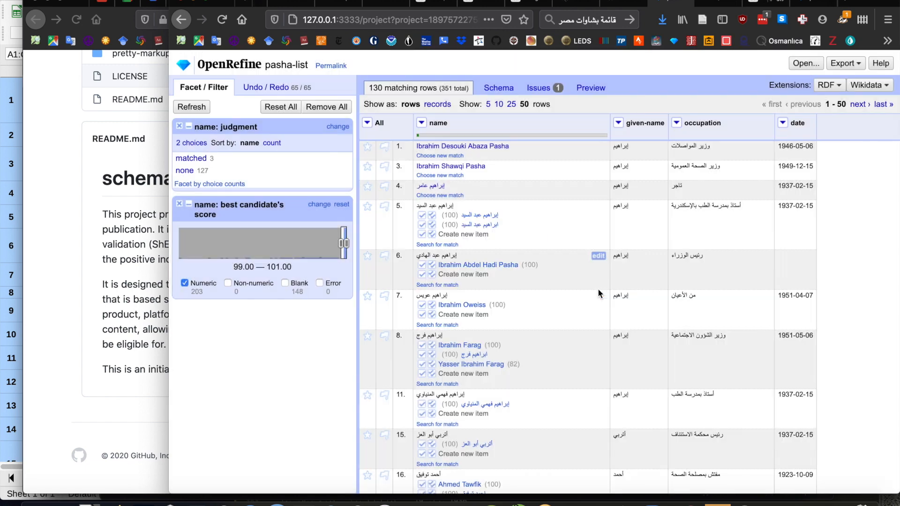
mouse_move(441, 208)
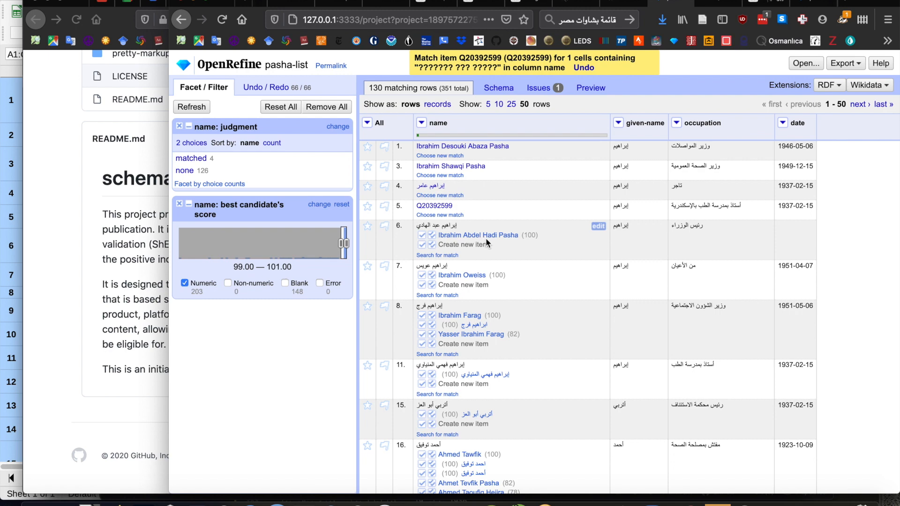
Step: Preview the candidate for row 6 and match identical cells to Ibrahim Abdel Hadi Pasha (Q4115731)
mouse_move(498, 240)
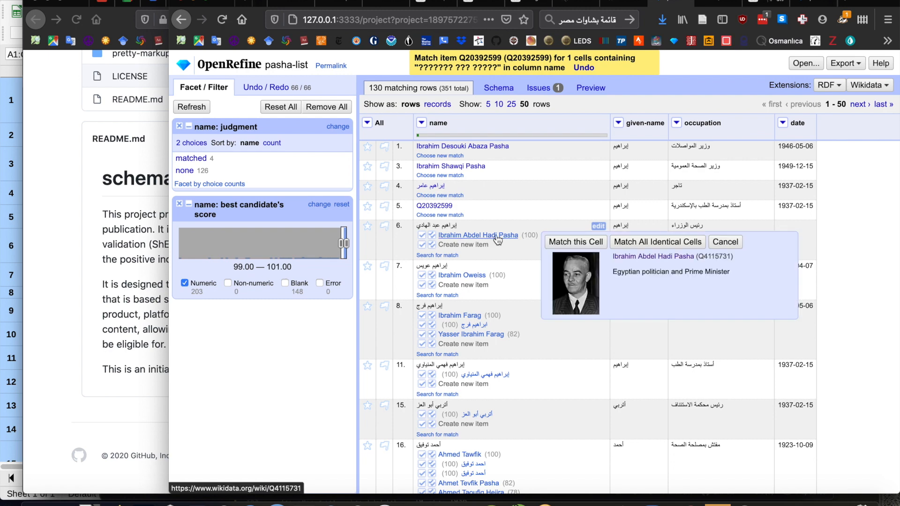
click(431, 236)
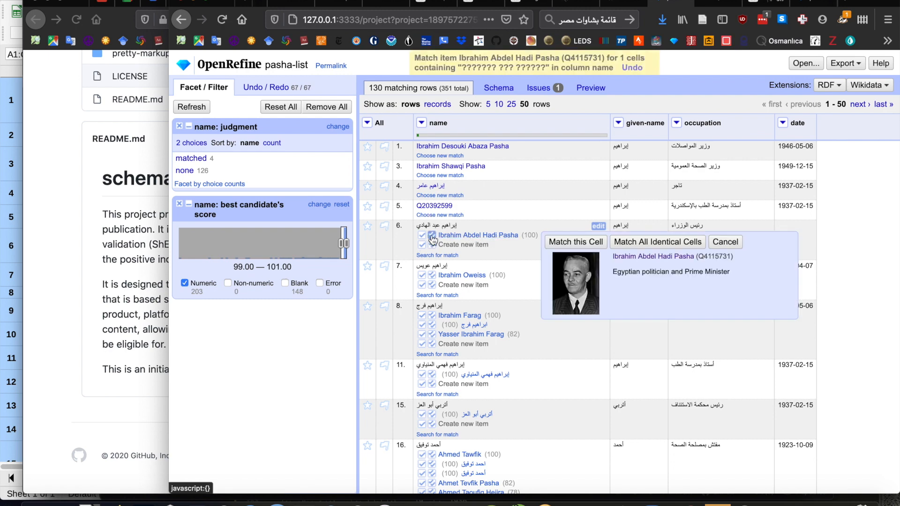
mouse_move(433, 260)
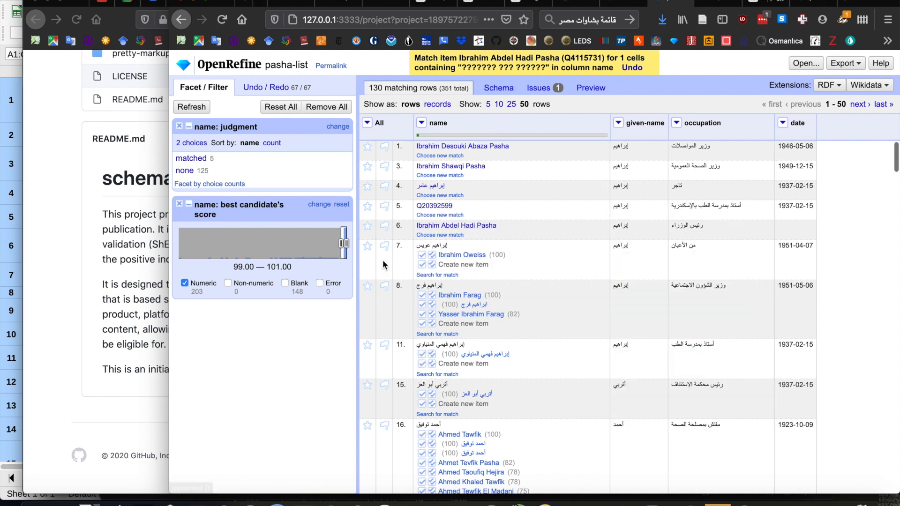
Step: Filter the rows to best candidate scores of 95–98 and preview the Wikidata candidate for row 256
mouse_move(343, 251)
mouse_down()
mouse_move(331, 248)
mouse_move(343, 238)
mouse_move(339, 249)
mouse_up()
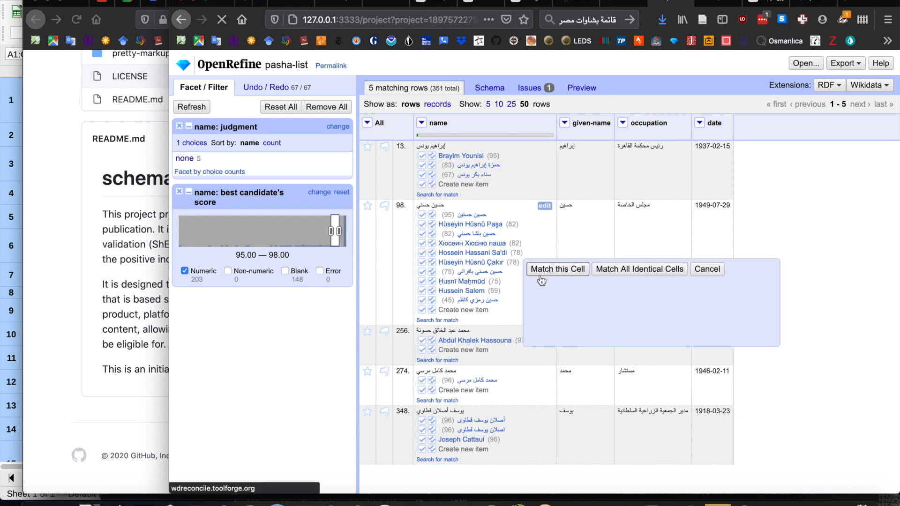
mouse_move(483, 346)
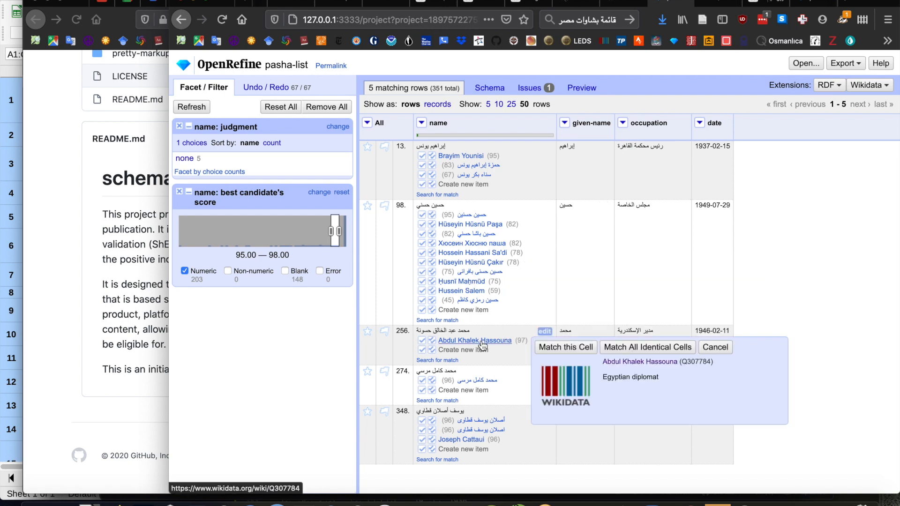
Step: Filter to best candidate scores of 73–76 and match row 134's name to Taraf Ali Pasha (Q101096334), including identical cells
drag(335, 238, 281, 239)
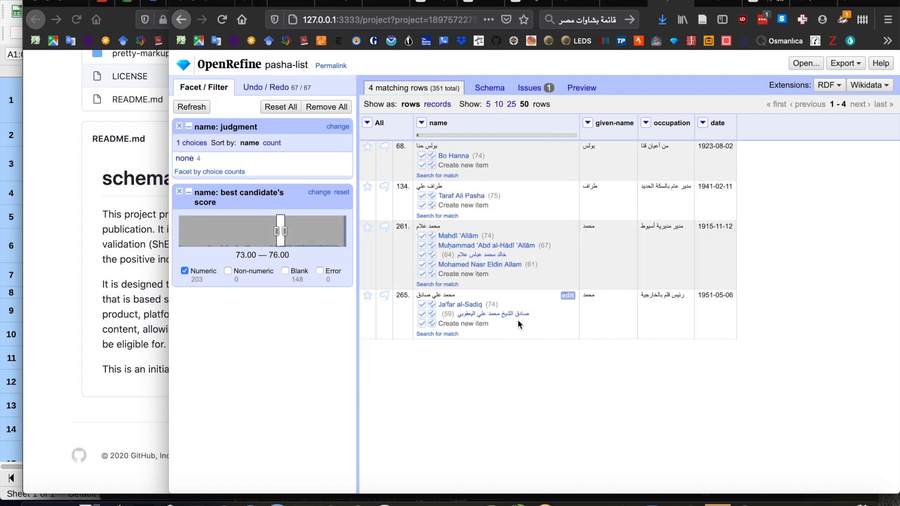
mouse_move(464, 196)
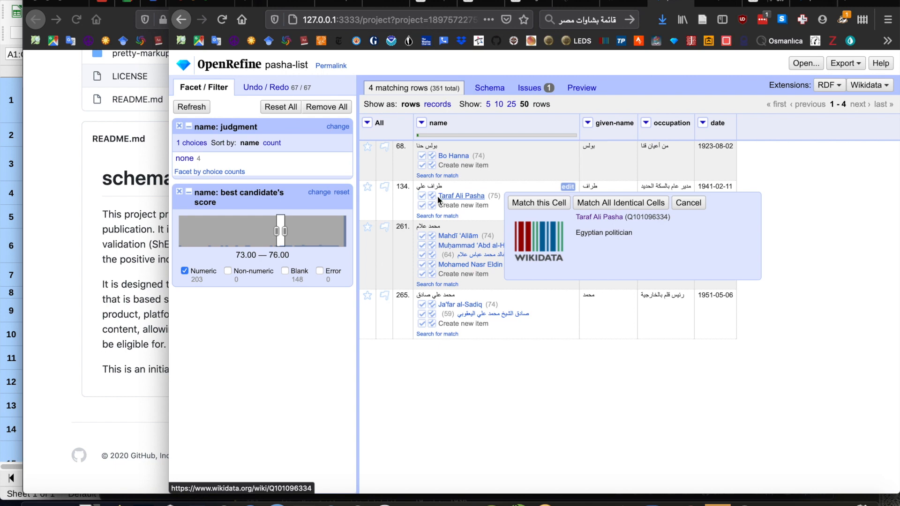
click(544, 204)
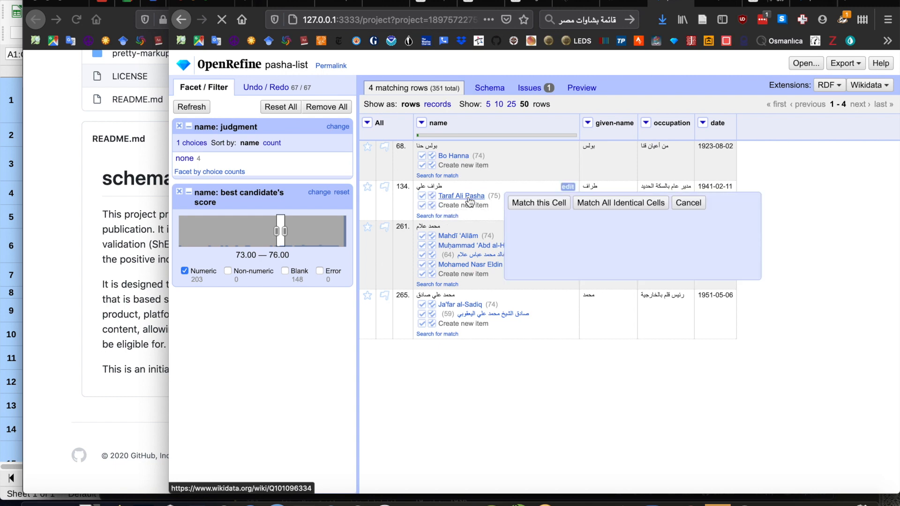
click(433, 197)
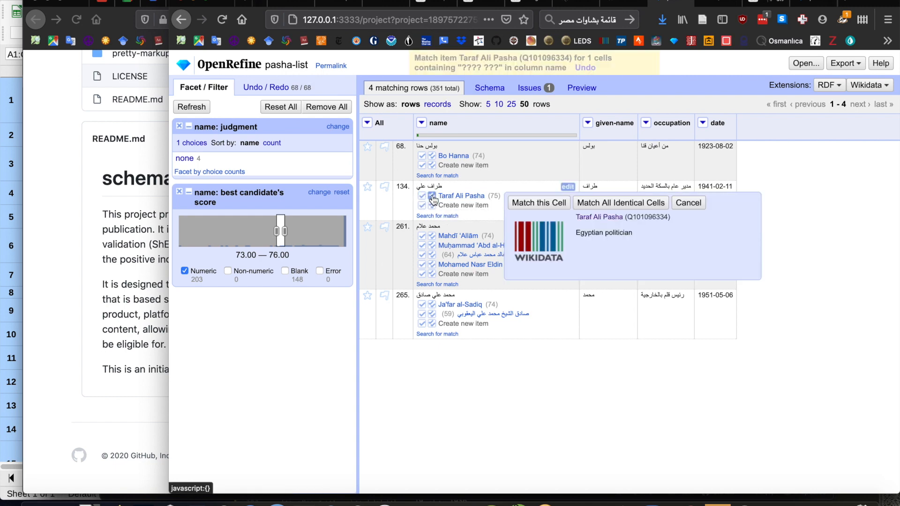
Step: Check the remaining low-scoring candidates, then set the best candidate's score filter back to 98–101
mouse_move(457, 161)
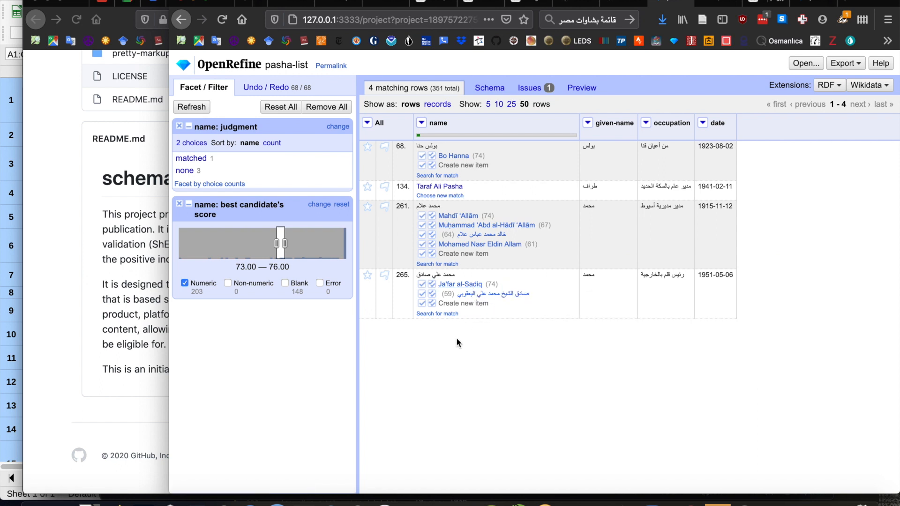
mouse_move(466, 286)
drag(280, 248, 341, 241)
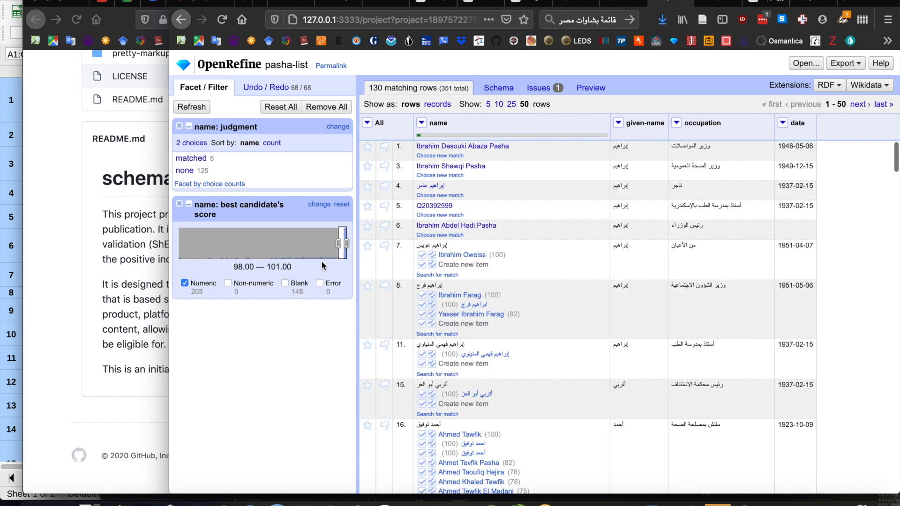
Step: Limit the list to names with judgment none and best candidate scores of 98–101, excluding blank scores
mouse_move(471, 314)
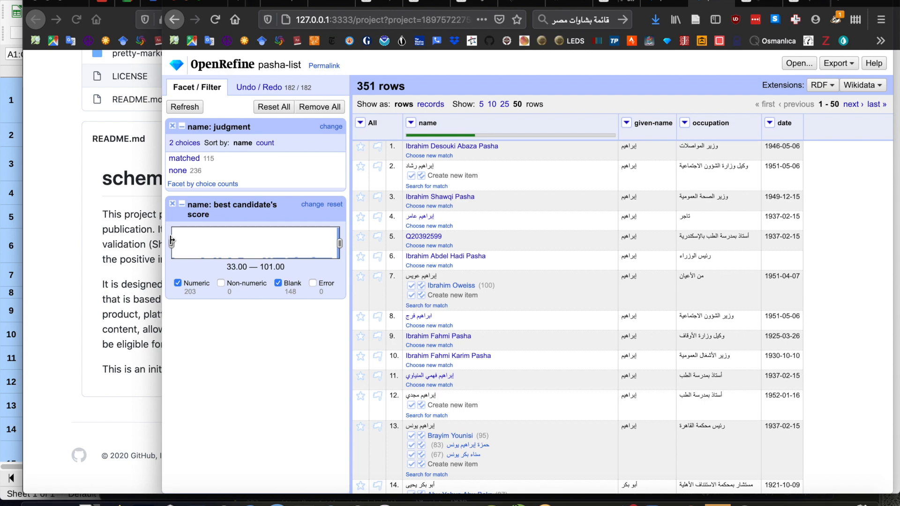
click(278, 282)
drag(171, 244, 332, 243)
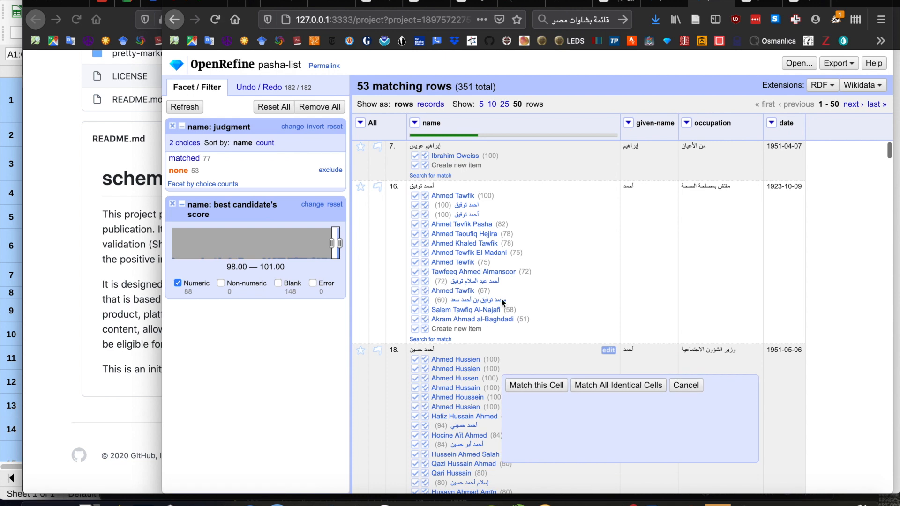
Step: Scan the unmatched high-scoring names from row 16 down to row 152 for entries with several competing candidates
scroll(383, 328, down, 1)
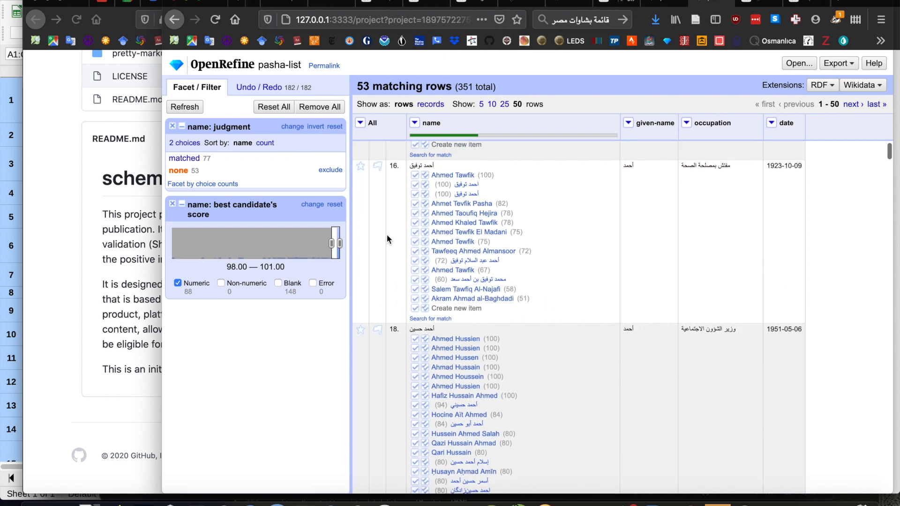
scroll(386, 263, down, 7)
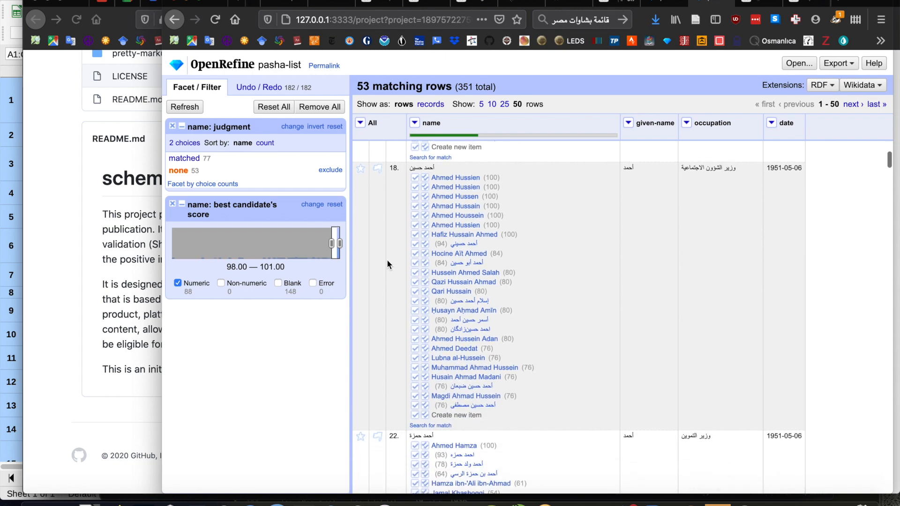
scroll(388, 264, down, 1)
scroll(390, 263, down, 20)
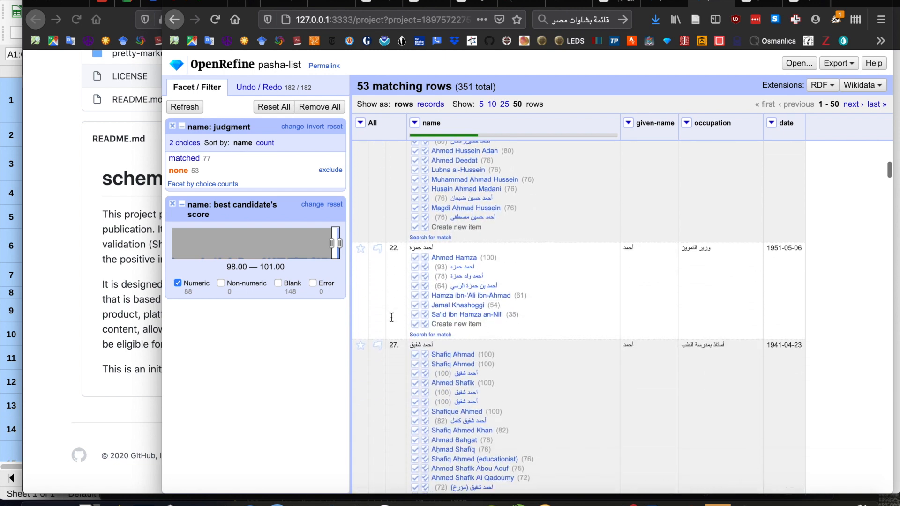
scroll(393, 321, down, 20)
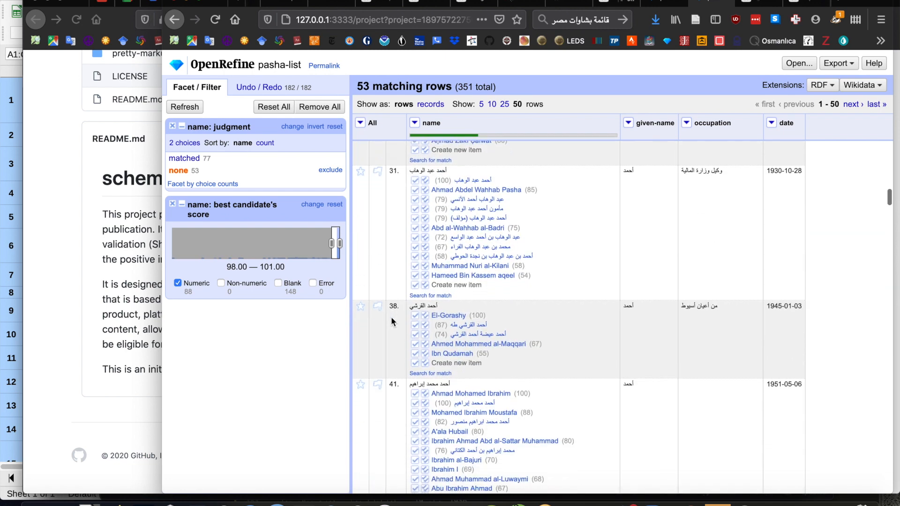
scroll(391, 317, down, 5)
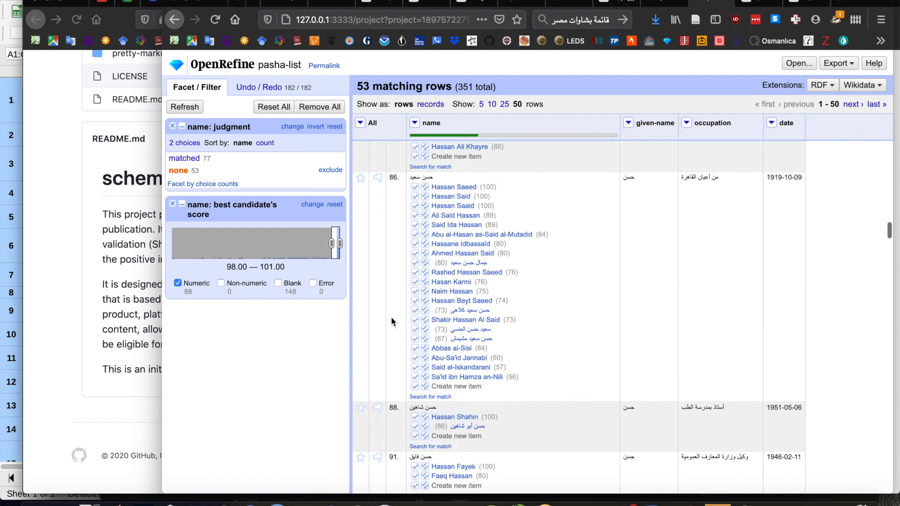
mouse_move(438, 180)
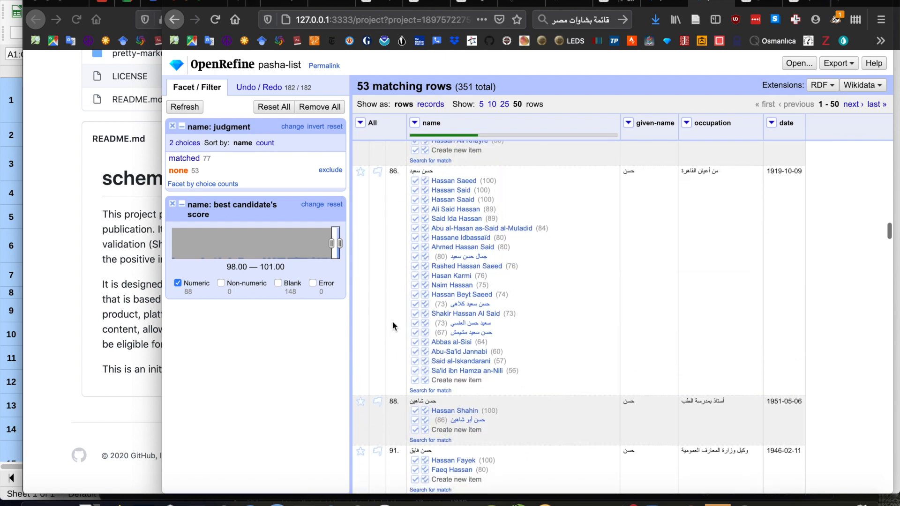
scroll(392, 321, down, 5)
scroll(393, 326, down, 20)
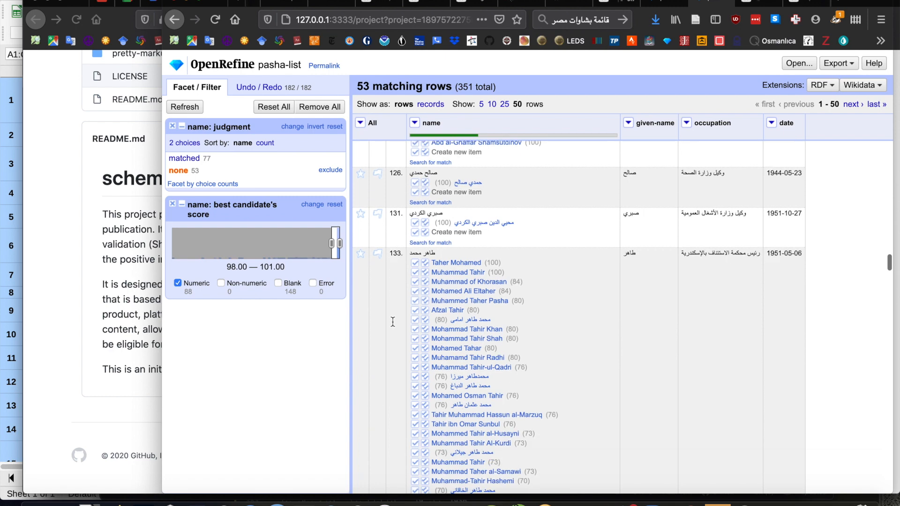
scroll(392, 326, down, 1)
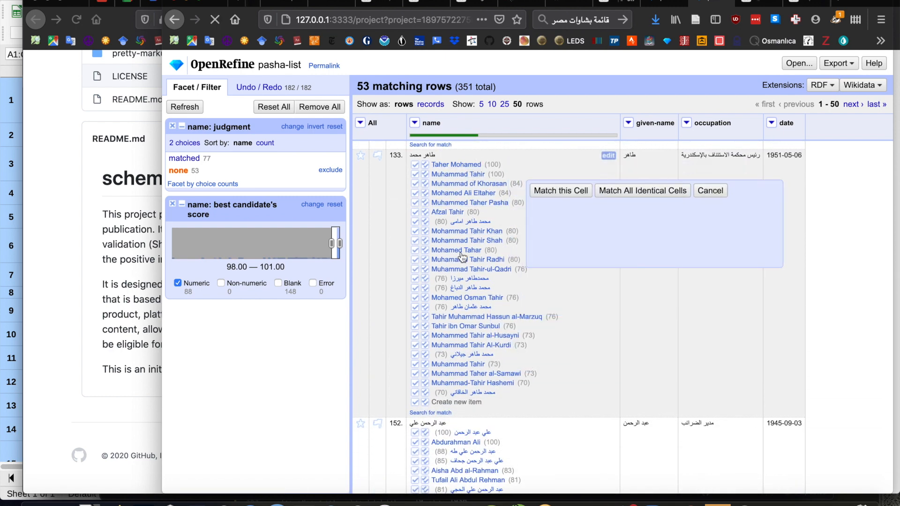
Step: Return to the beginning of the list and examine the competing candidates for rows 16, 18, 22 and 27
scroll(378, 277, up, 20)
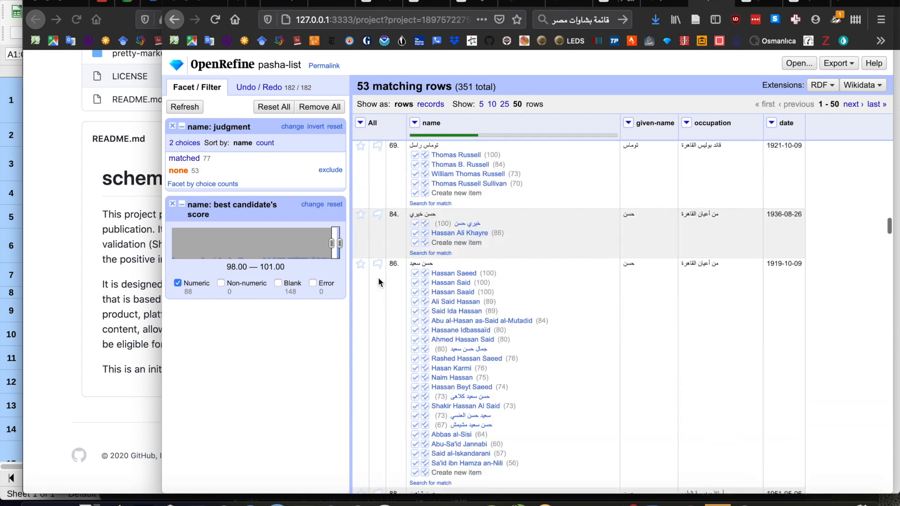
scroll(378, 278, up, 20)
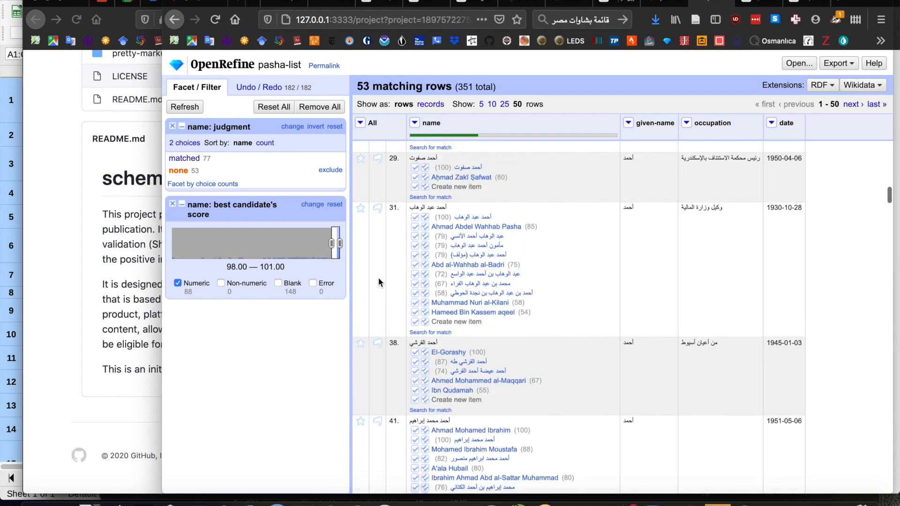
scroll(379, 278, up, 10)
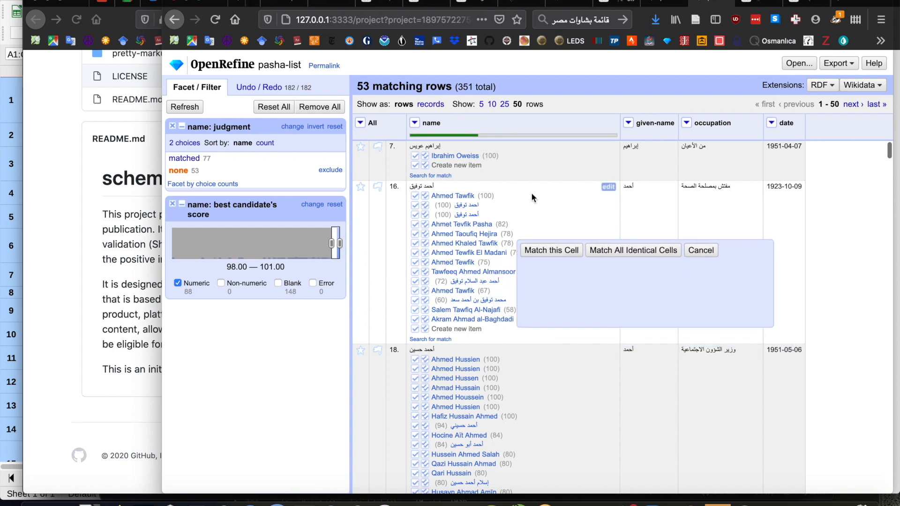
scroll(382, 404, down, 2)
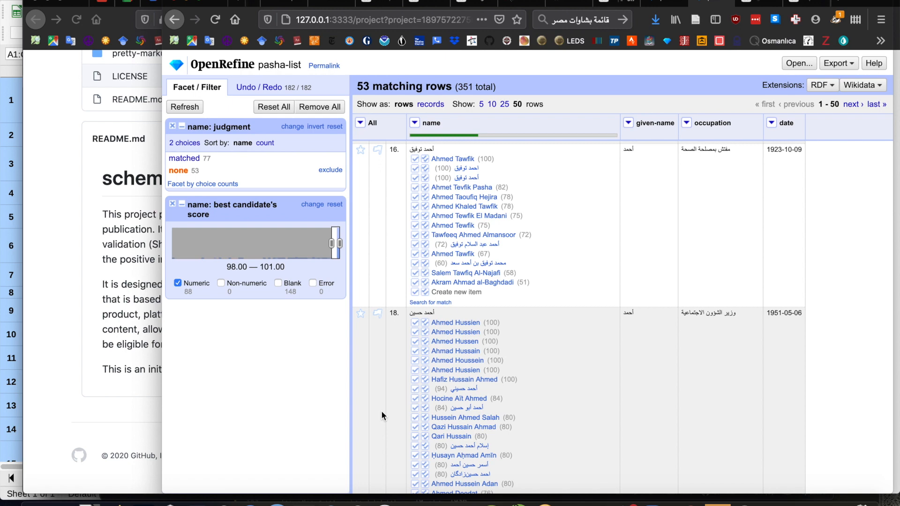
scroll(382, 413, down, 6)
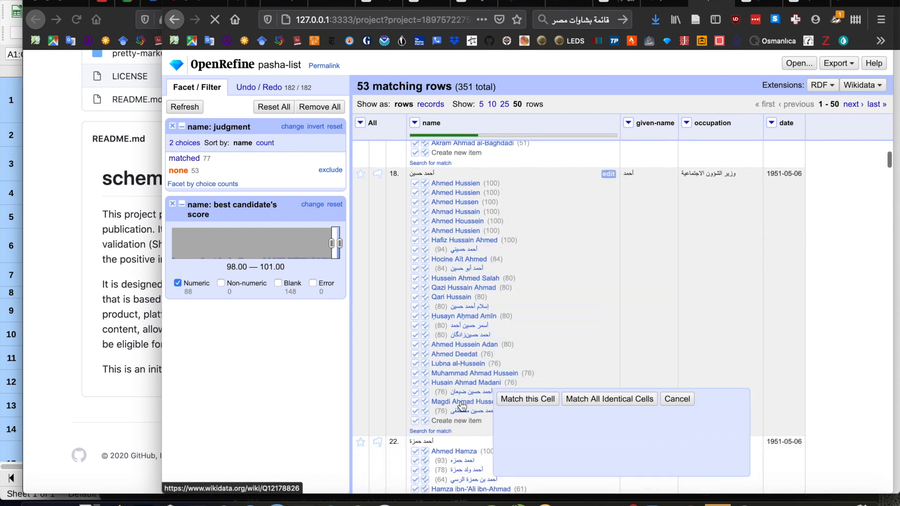
scroll(387, 321, down, 7)
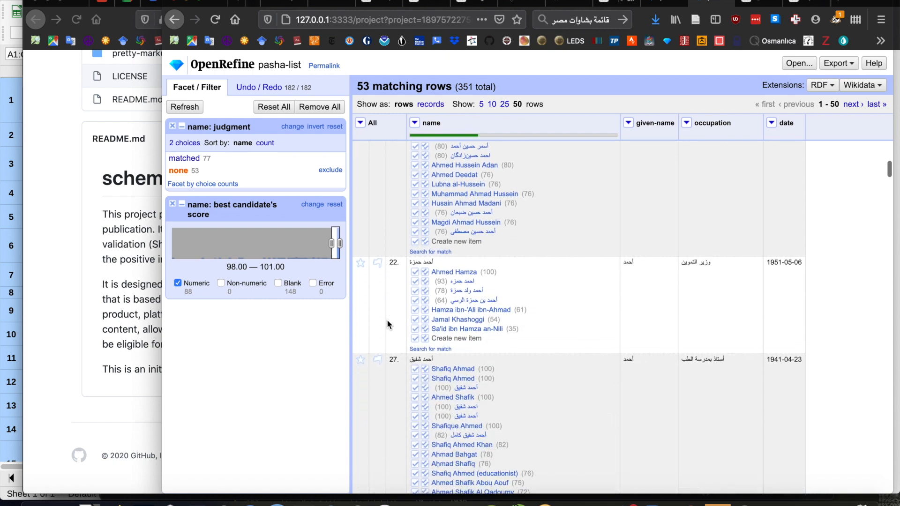
Step: Reset all facet filters so that every row of the list is included again
scroll(387, 323, down, 3)
scroll(387, 323, up, 10)
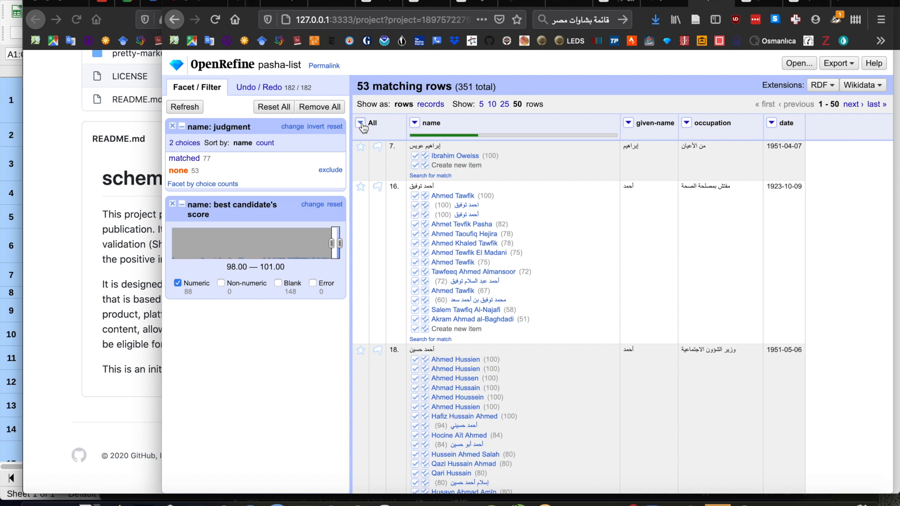
click(268, 108)
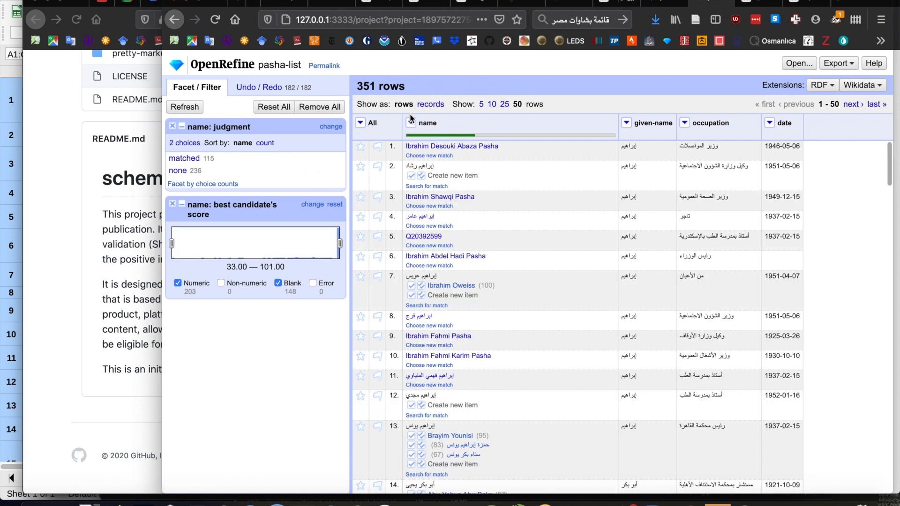
Step: Add an entity identifiers column named "Wikidata ID" based on the reconciled name column, and check its identifiers in the first rows
click(411, 124)
mouse_move(408, 258)
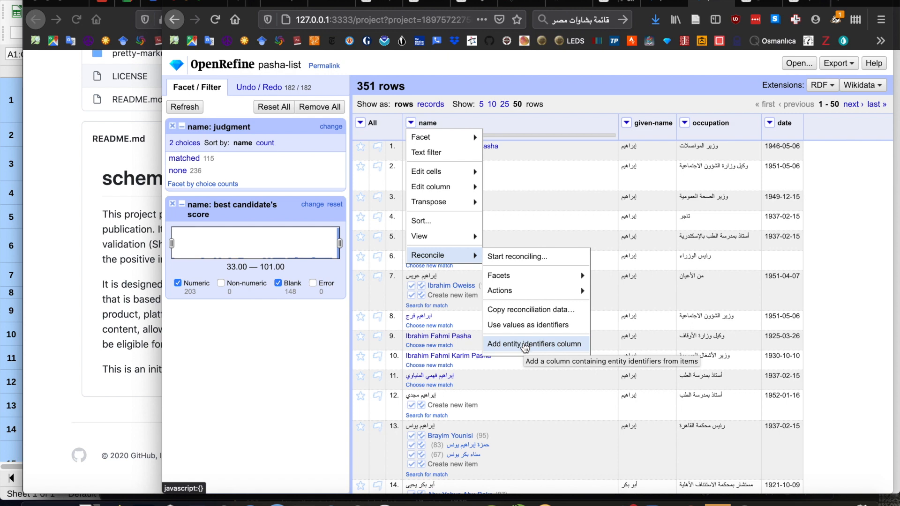
click(524, 347)
click(439, 266)
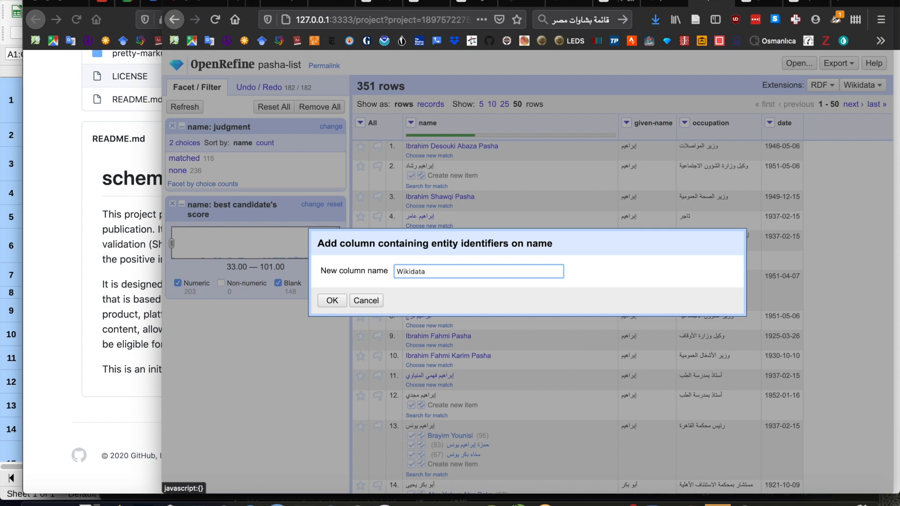
click(330, 300)
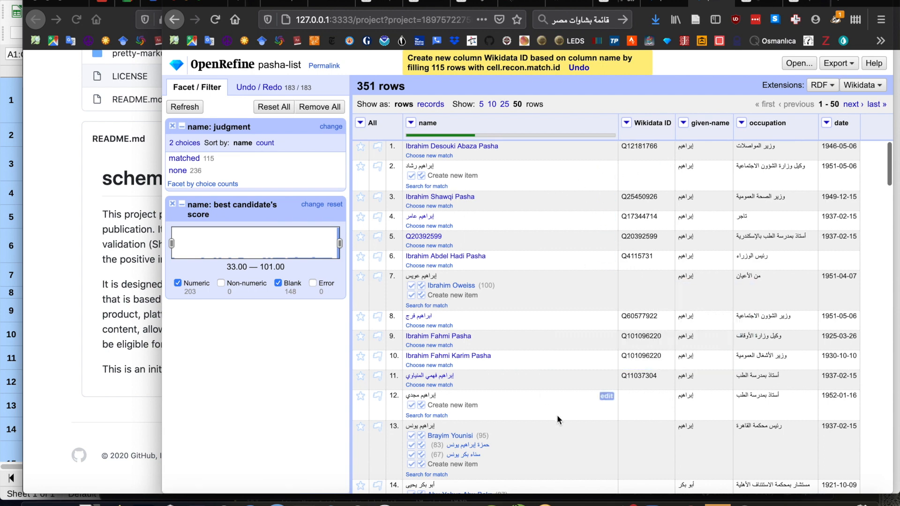
scroll(535, 370, down, 2)
scroll(535, 370, down, 5)
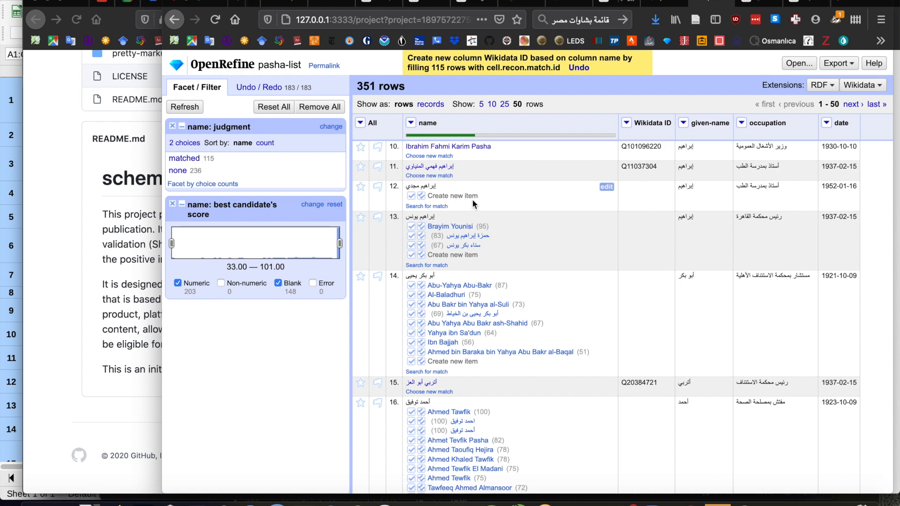
scroll(472, 199, up, 7)
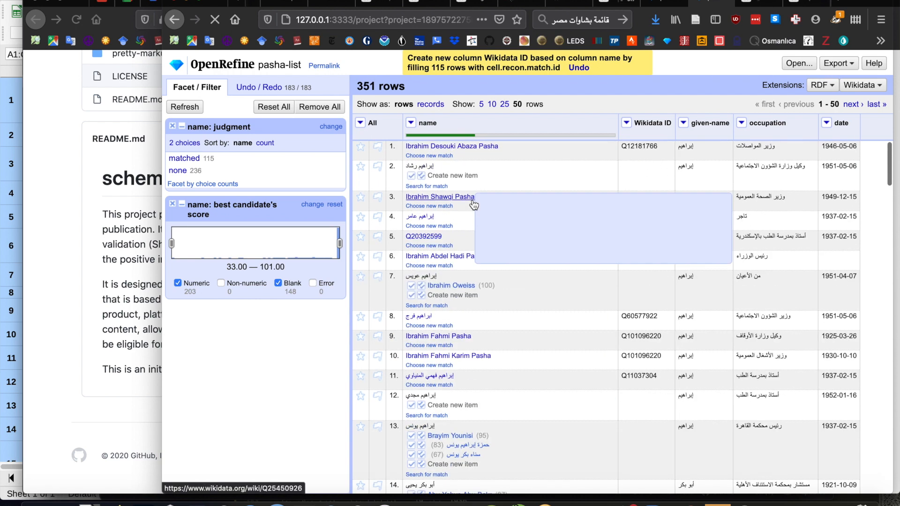
Step: Discard the reconciliation judgments of the name column and clear its reconciliation data for all rows
click(409, 124)
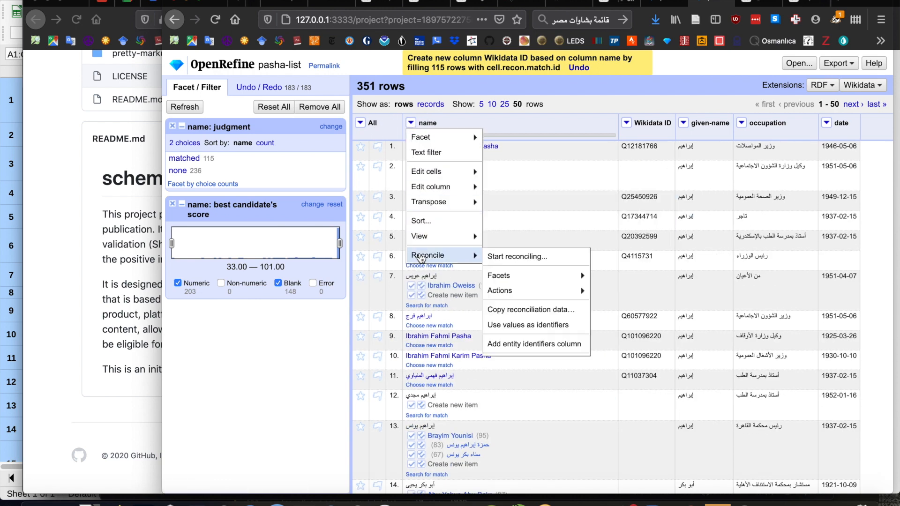
mouse_move(513, 300)
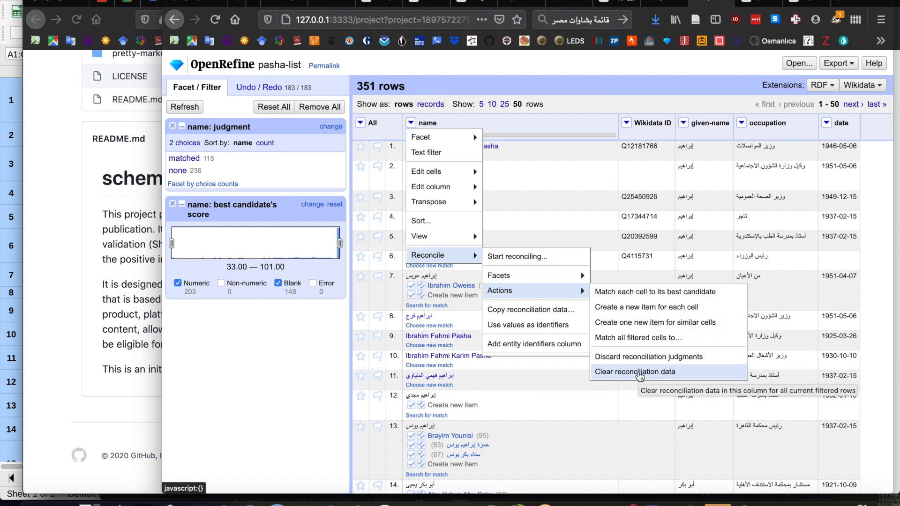
click(631, 357)
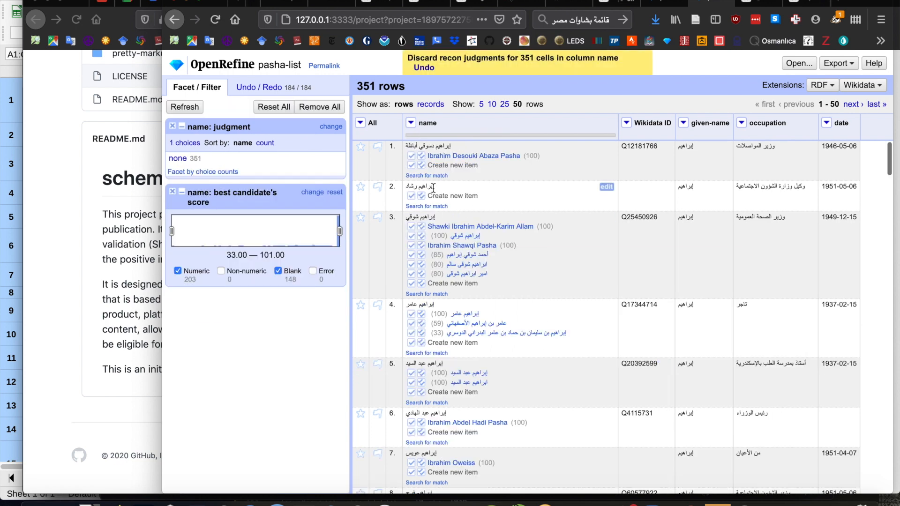
click(410, 123)
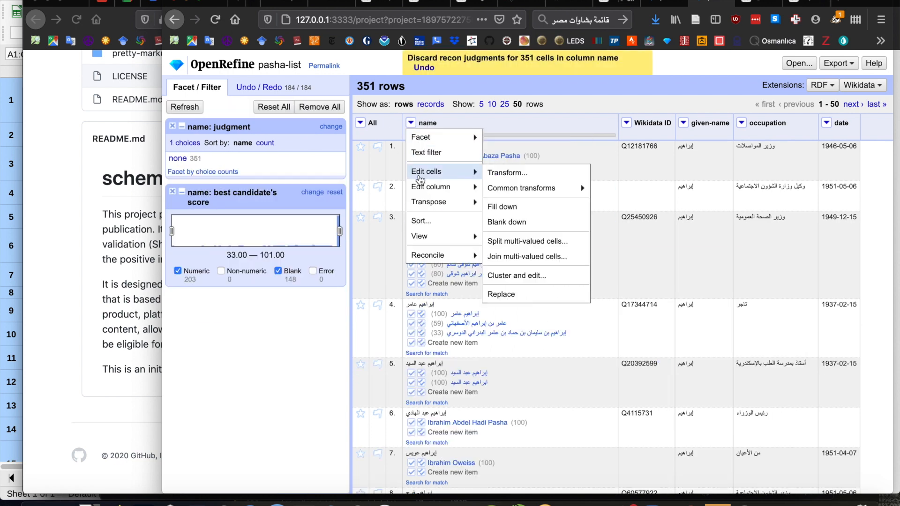
mouse_move(479, 258)
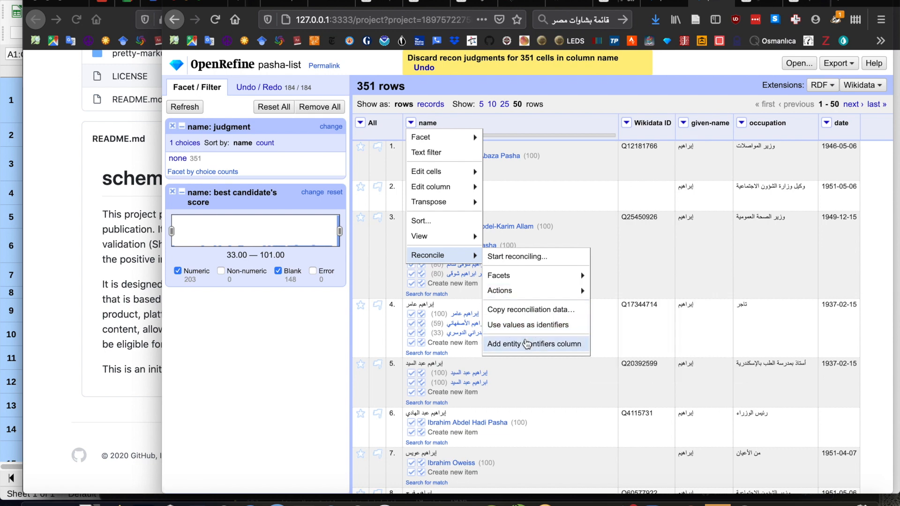
mouse_move(548, 293)
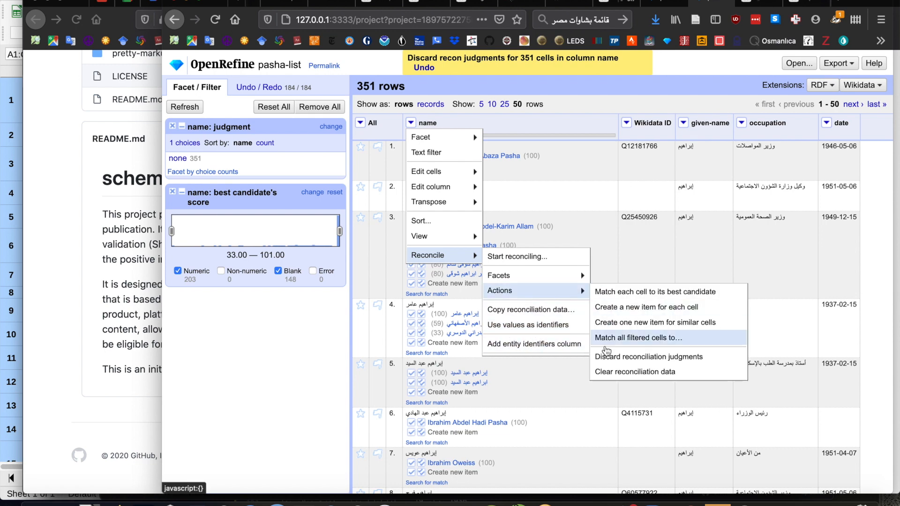
click(606, 372)
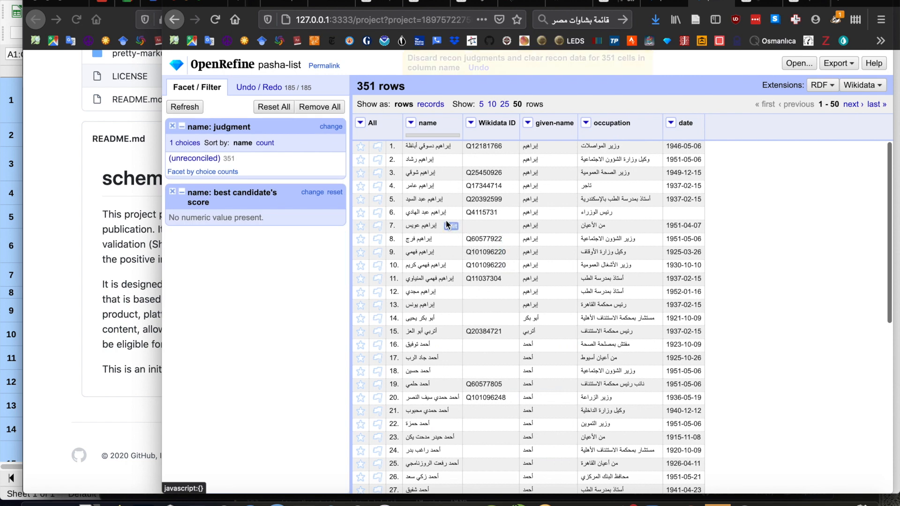
scroll(417, 334, down, 1)
scroll(417, 333, up, 1)
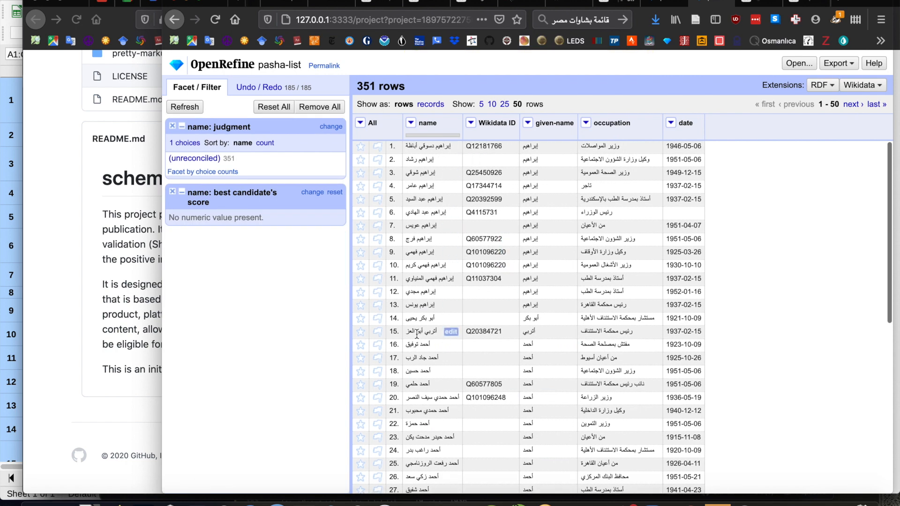